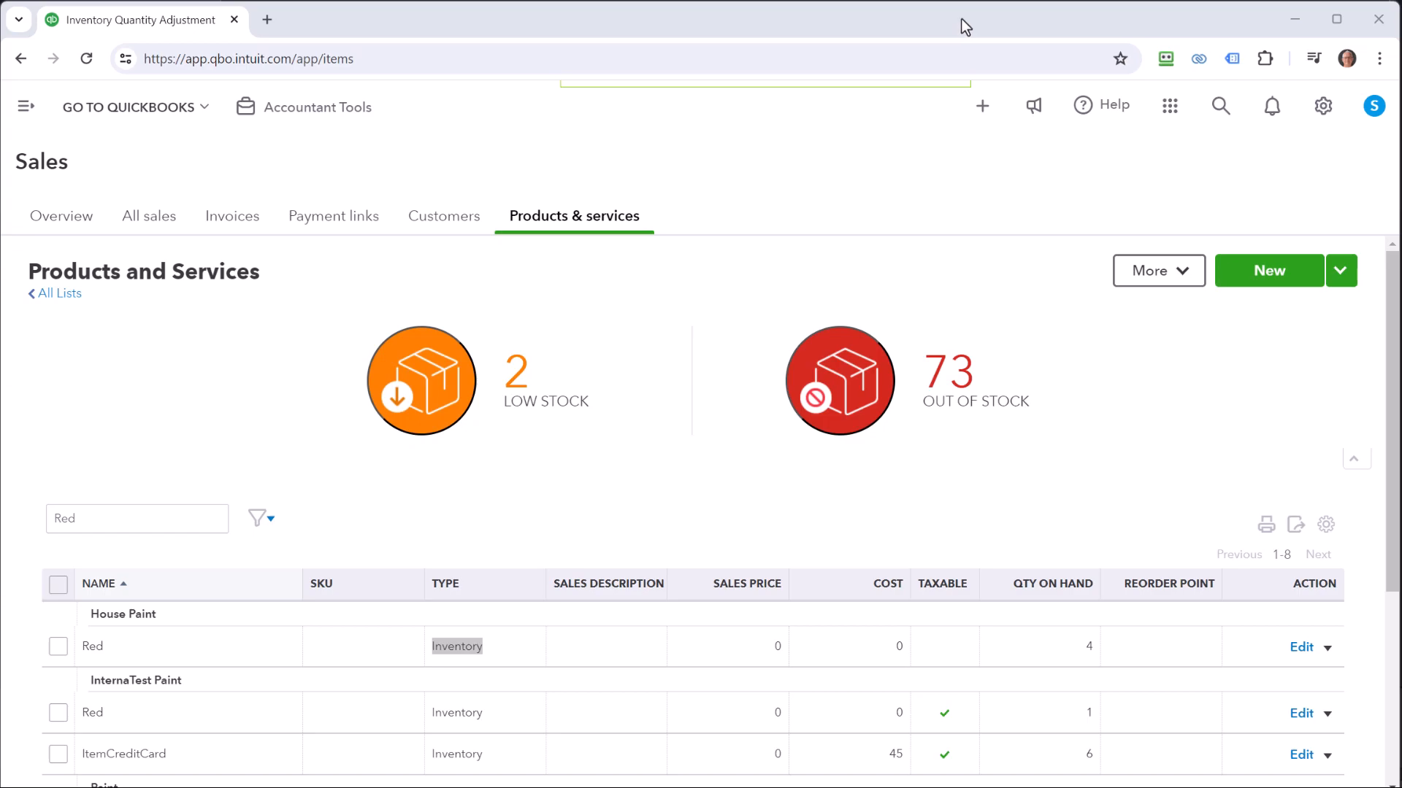
Check the type and quantity on hand of the Red item under House Paint in the products list
left_click(778, 175)
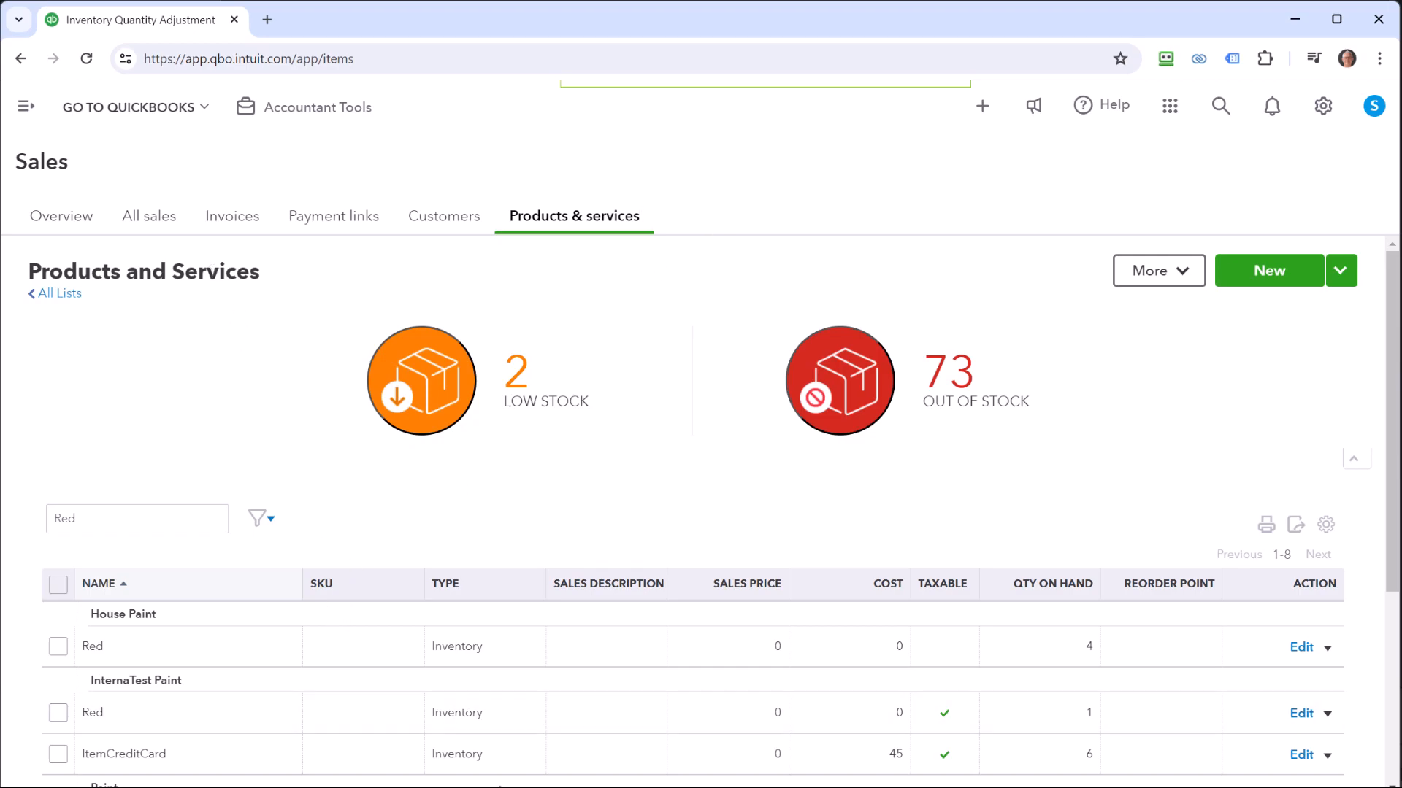
double_click(490, 647)
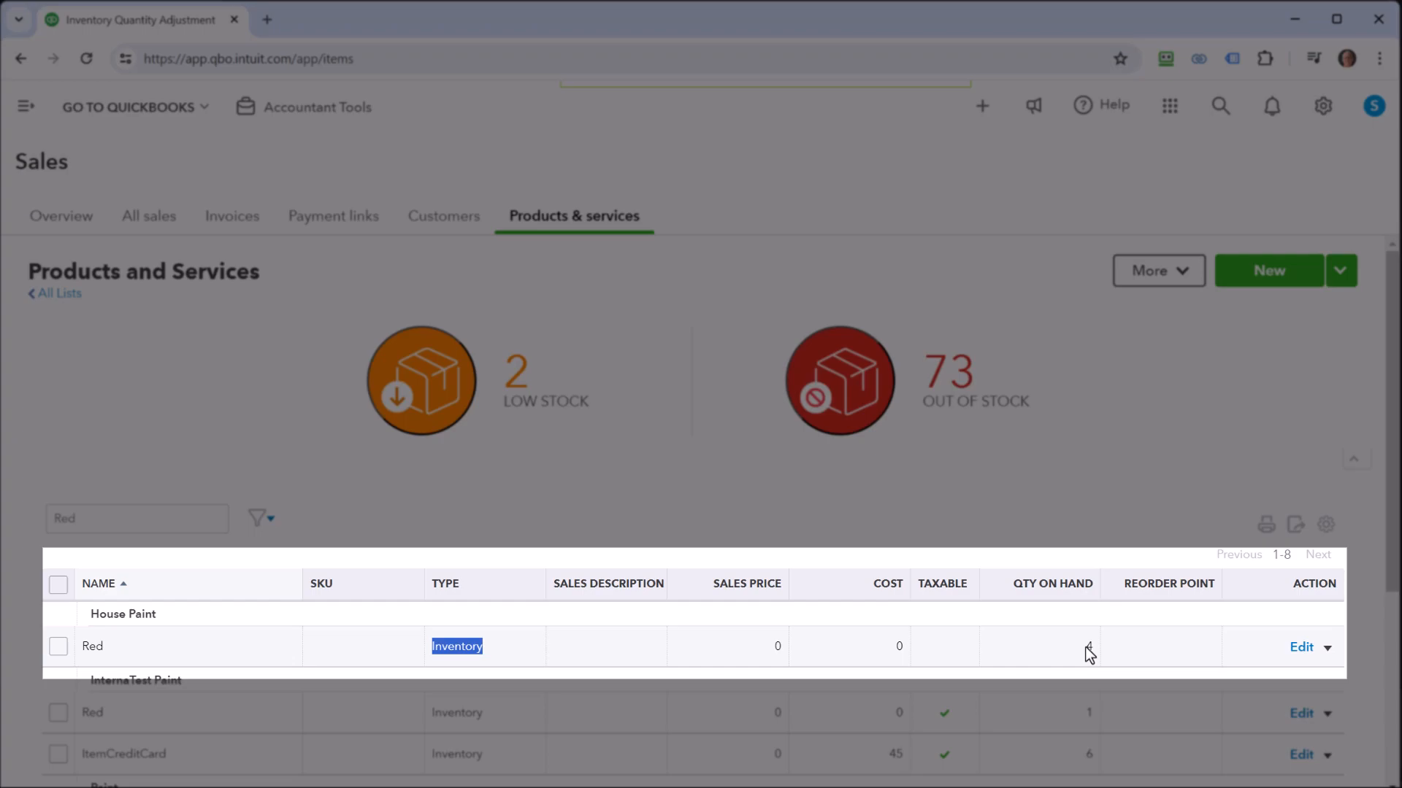
left_click(1062, 505)
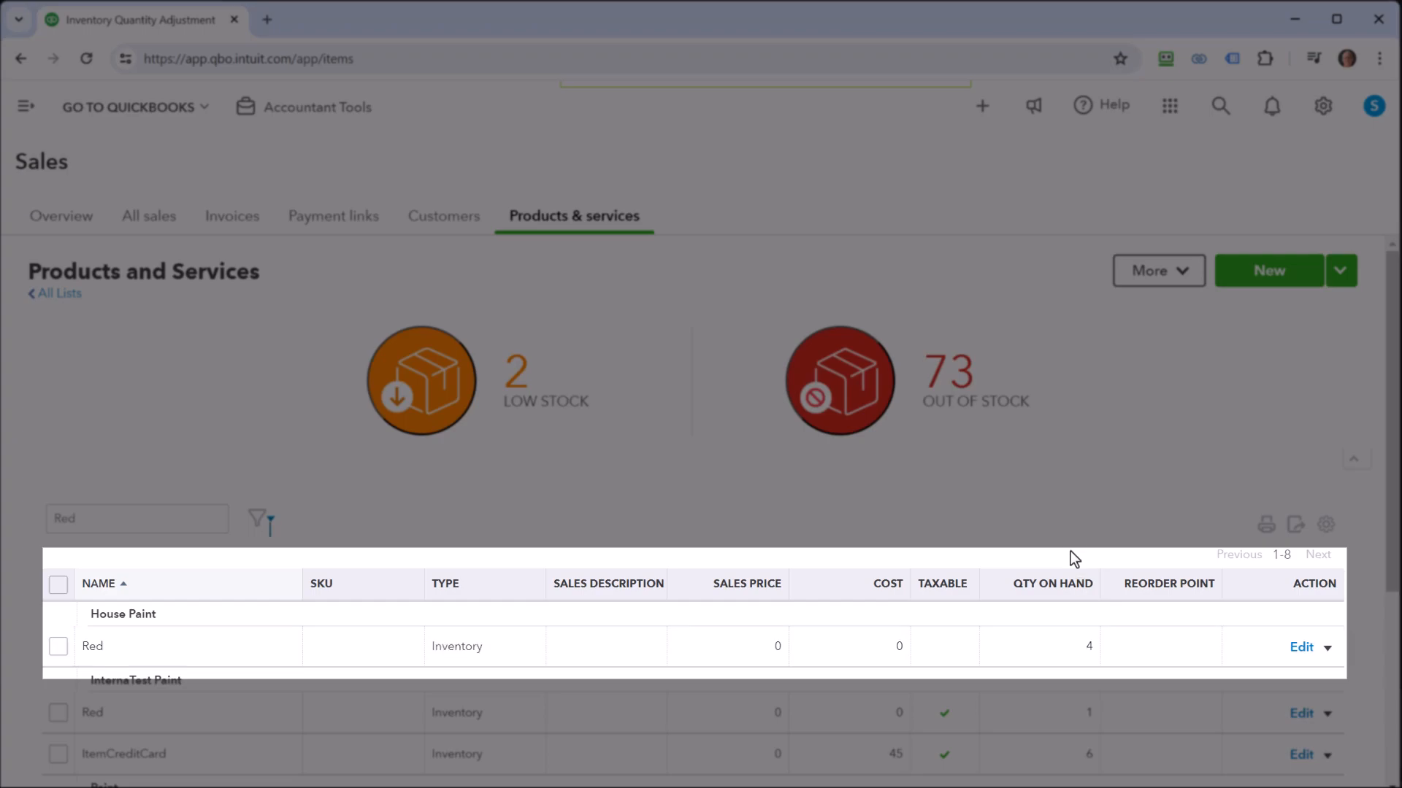
double_click(1089, 647)
left_click(1069, 449)
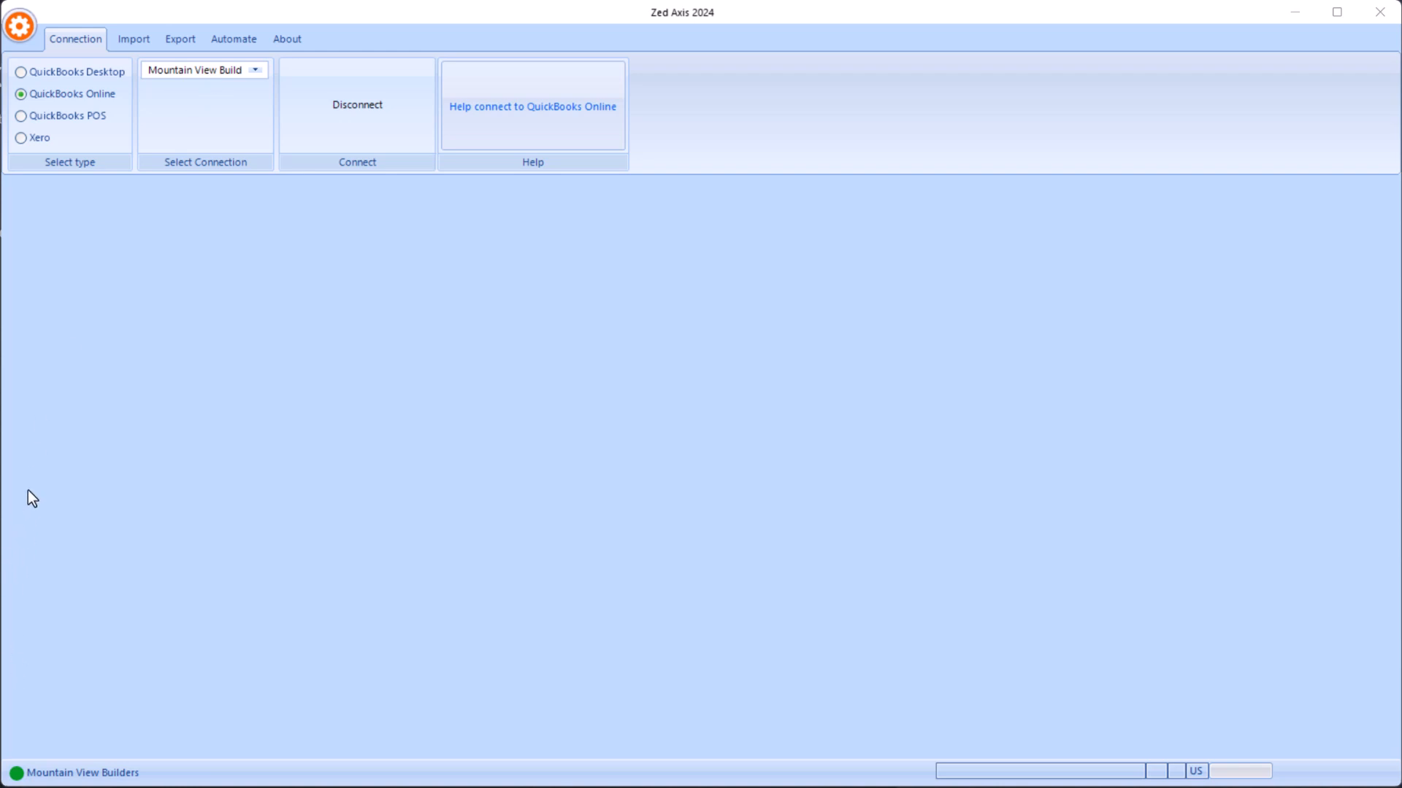
In Zed Axis, load the file Items Inventory Adjustment.txt from the QuickBooks Online test data folder for import
left_click(134, 39)
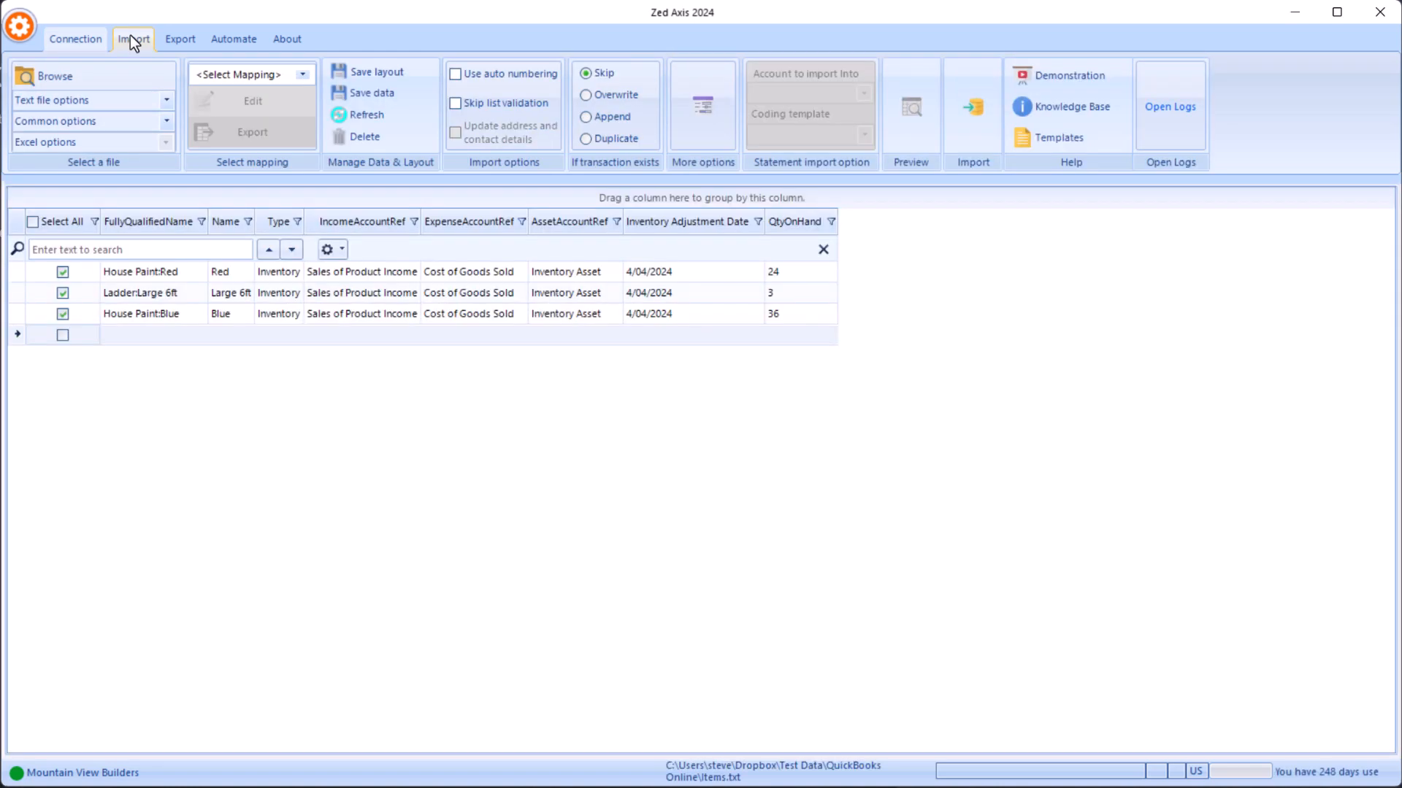
left_click(121, 79)
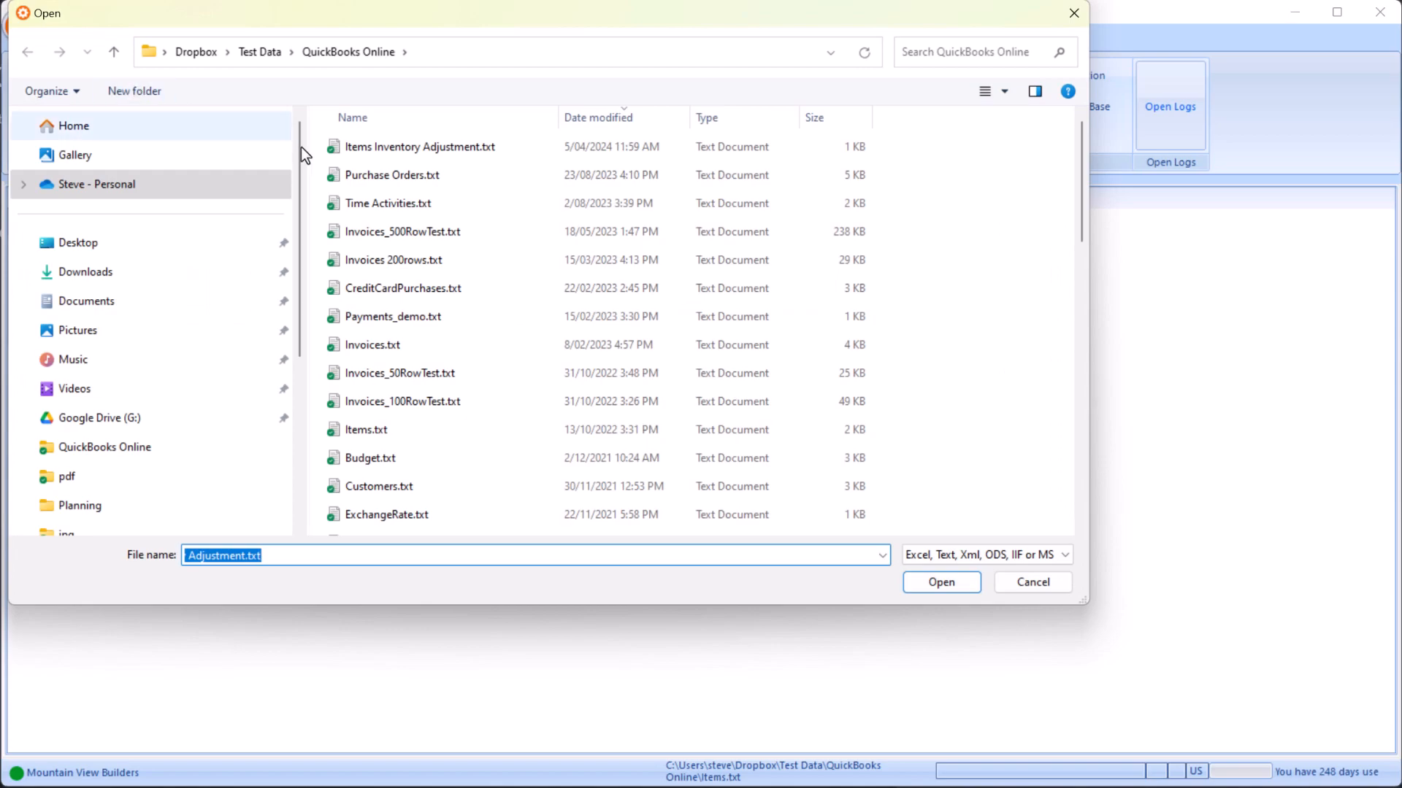
left_click(356, 148)
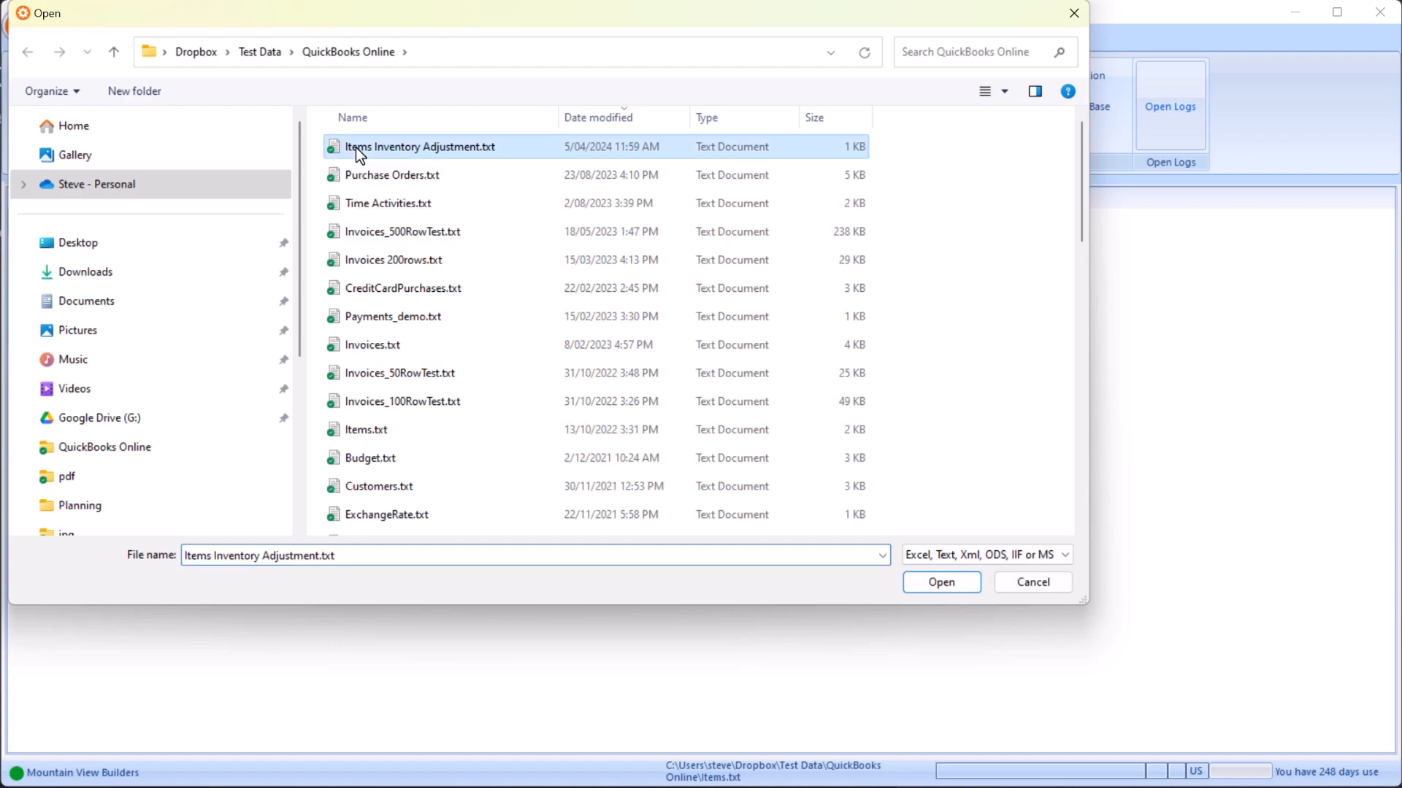
left_click(927, 584)
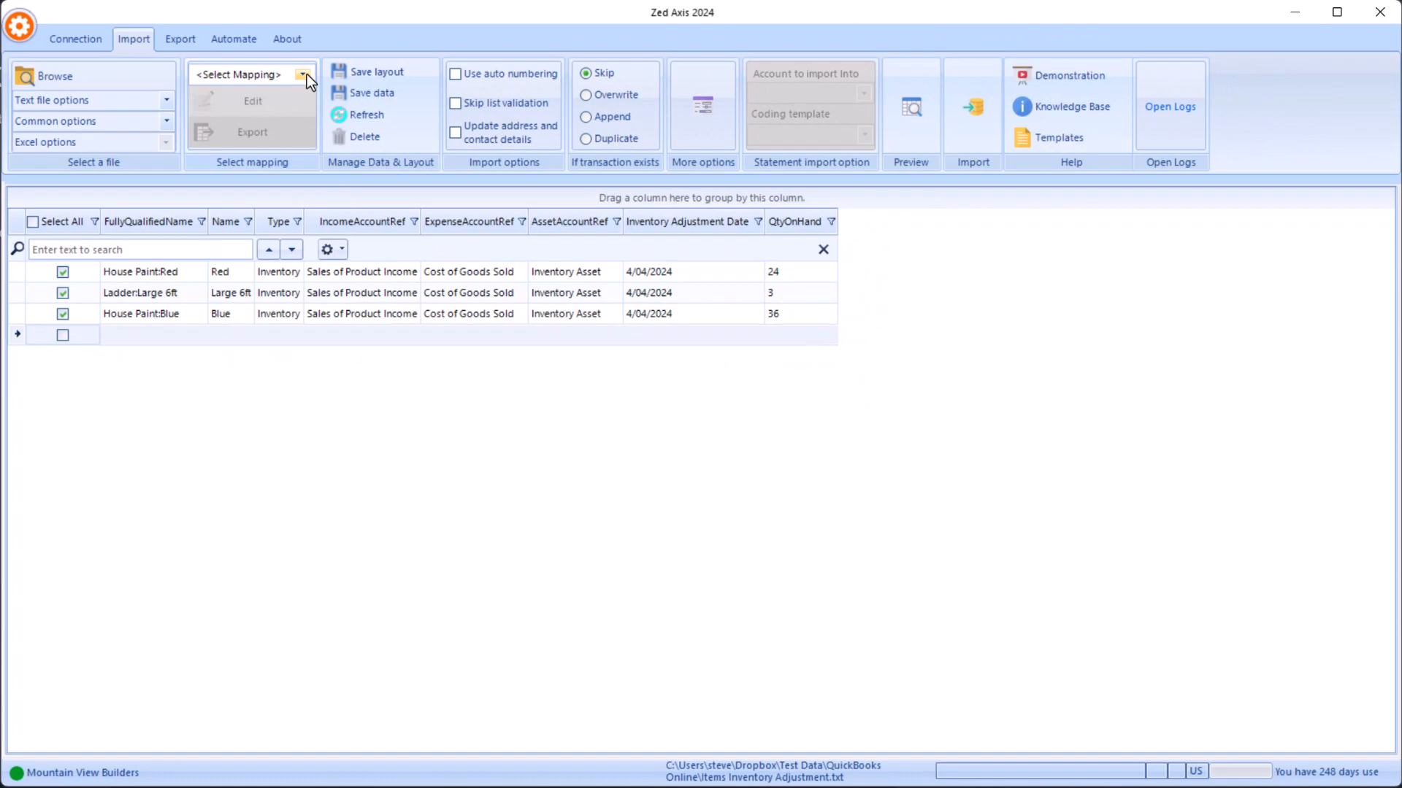
Start a new import mapping with the transaction type set to Items
left_click(306, 73)
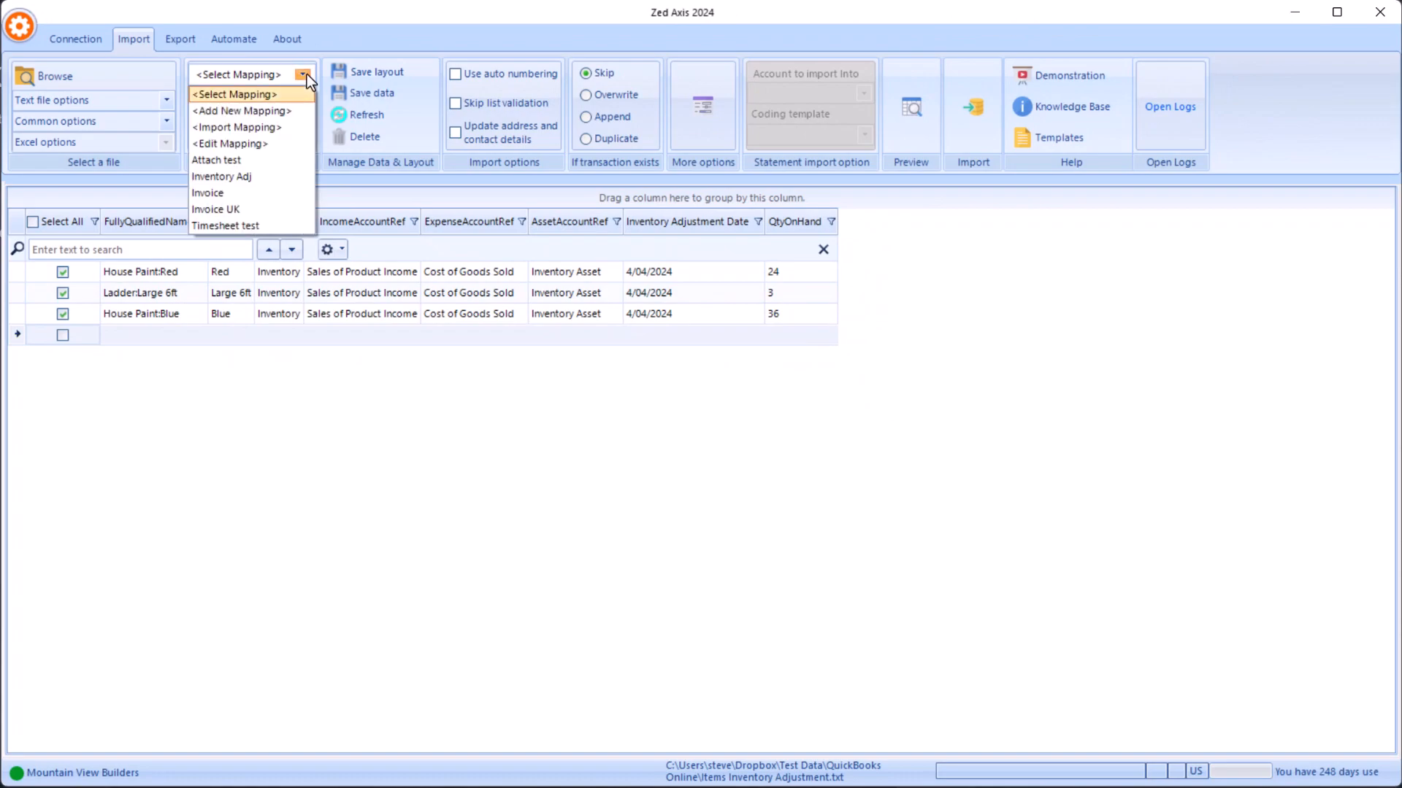
left_click(267, 113)
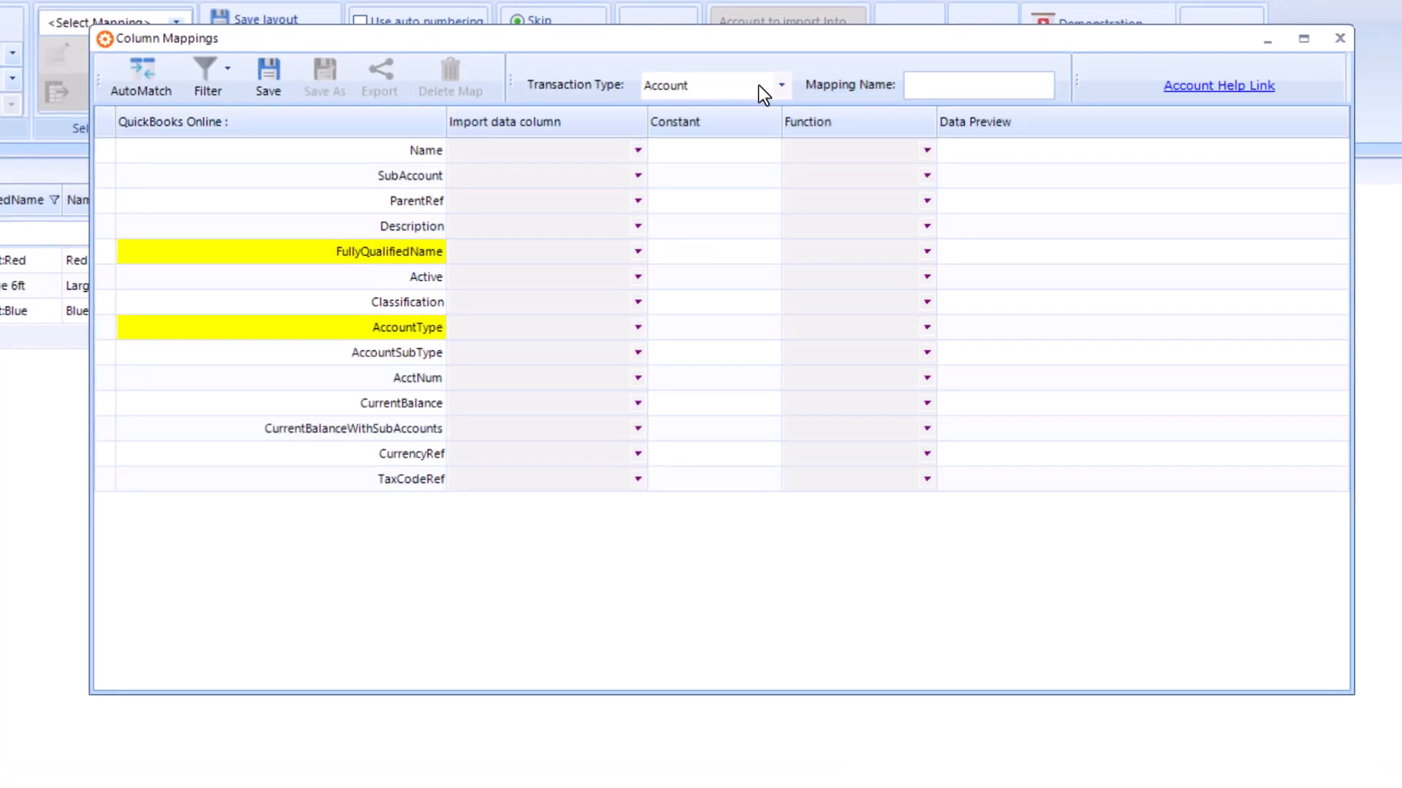
left_click(780, 85)
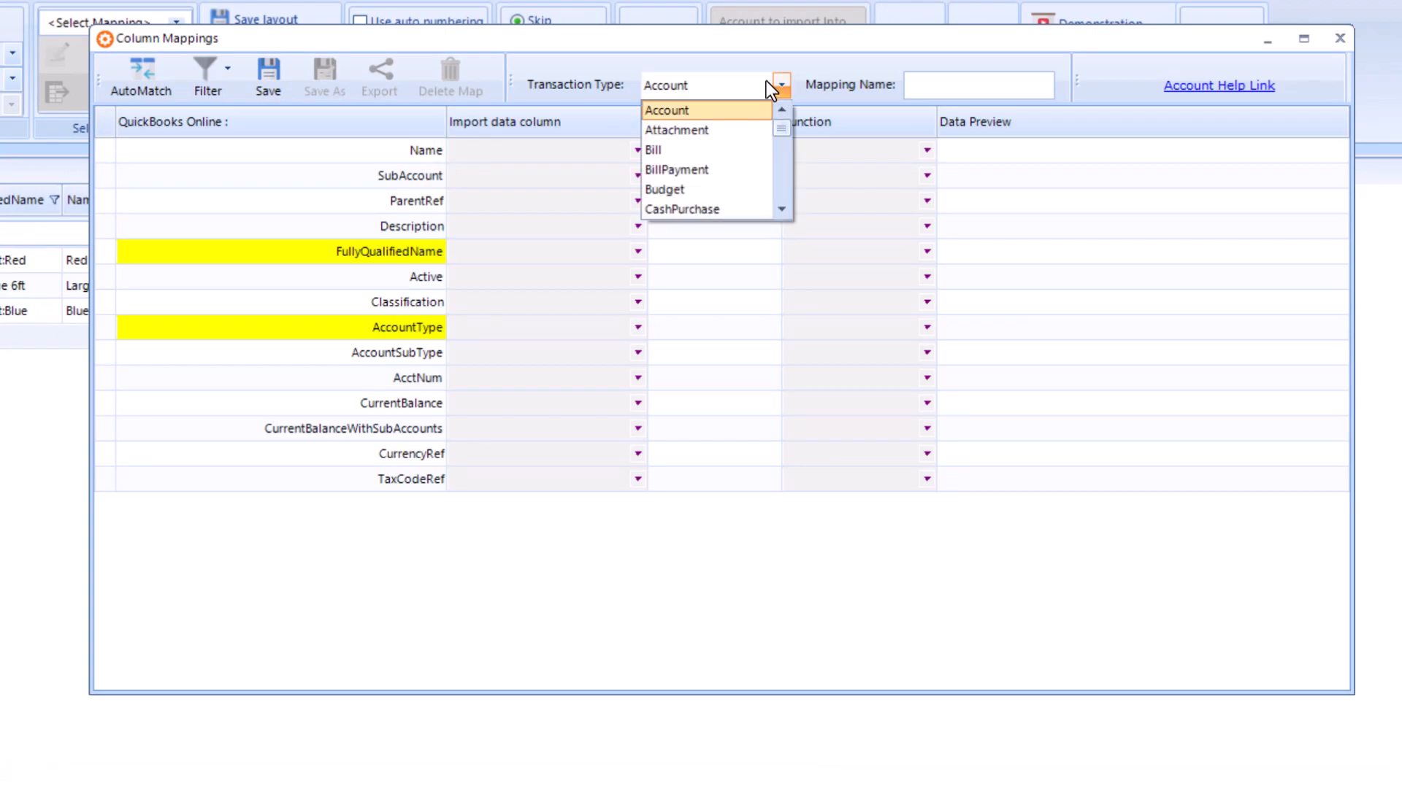
key("i")
left_click(694, 130)
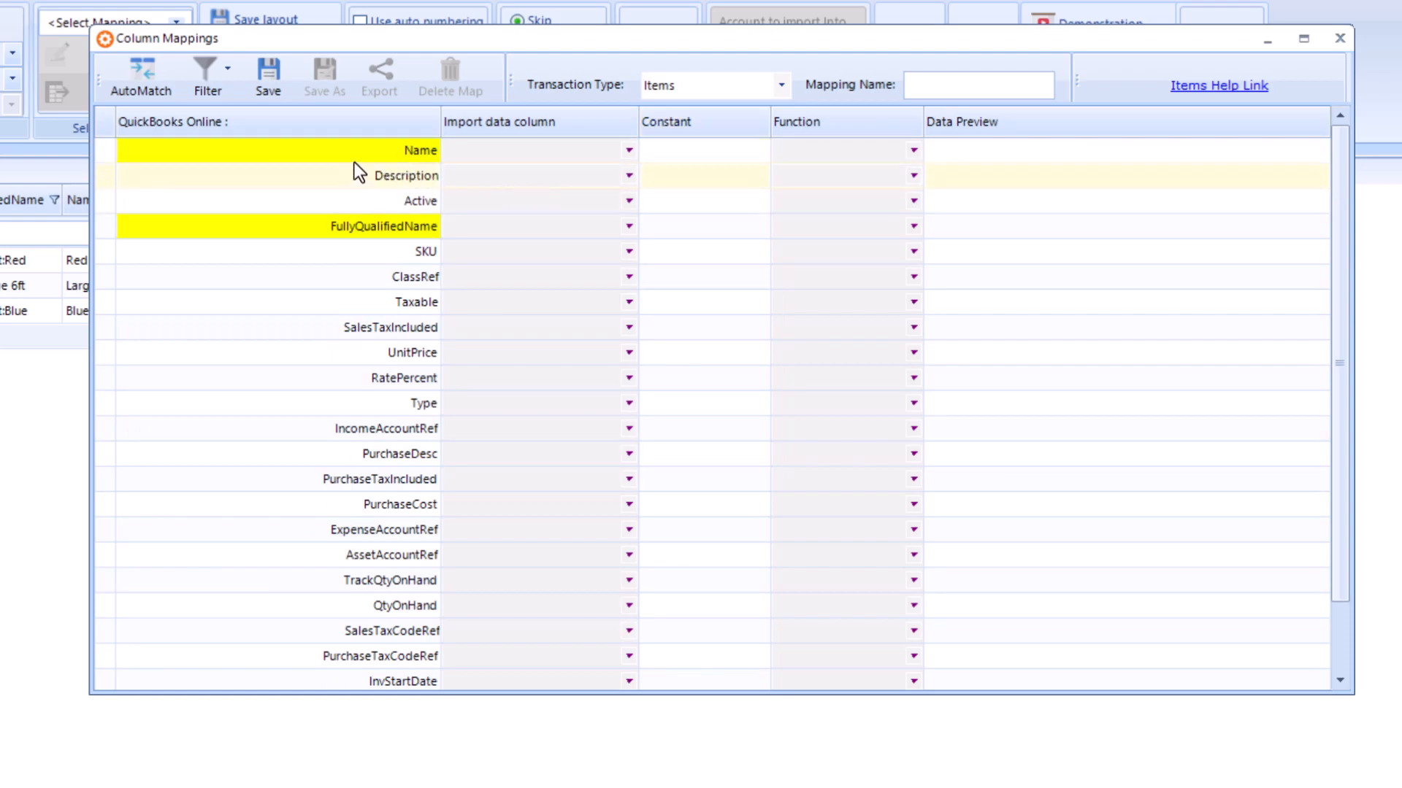
Map the required Name and FullyQualifiedName fields to the import columns of the same names
left_click(628, 150)
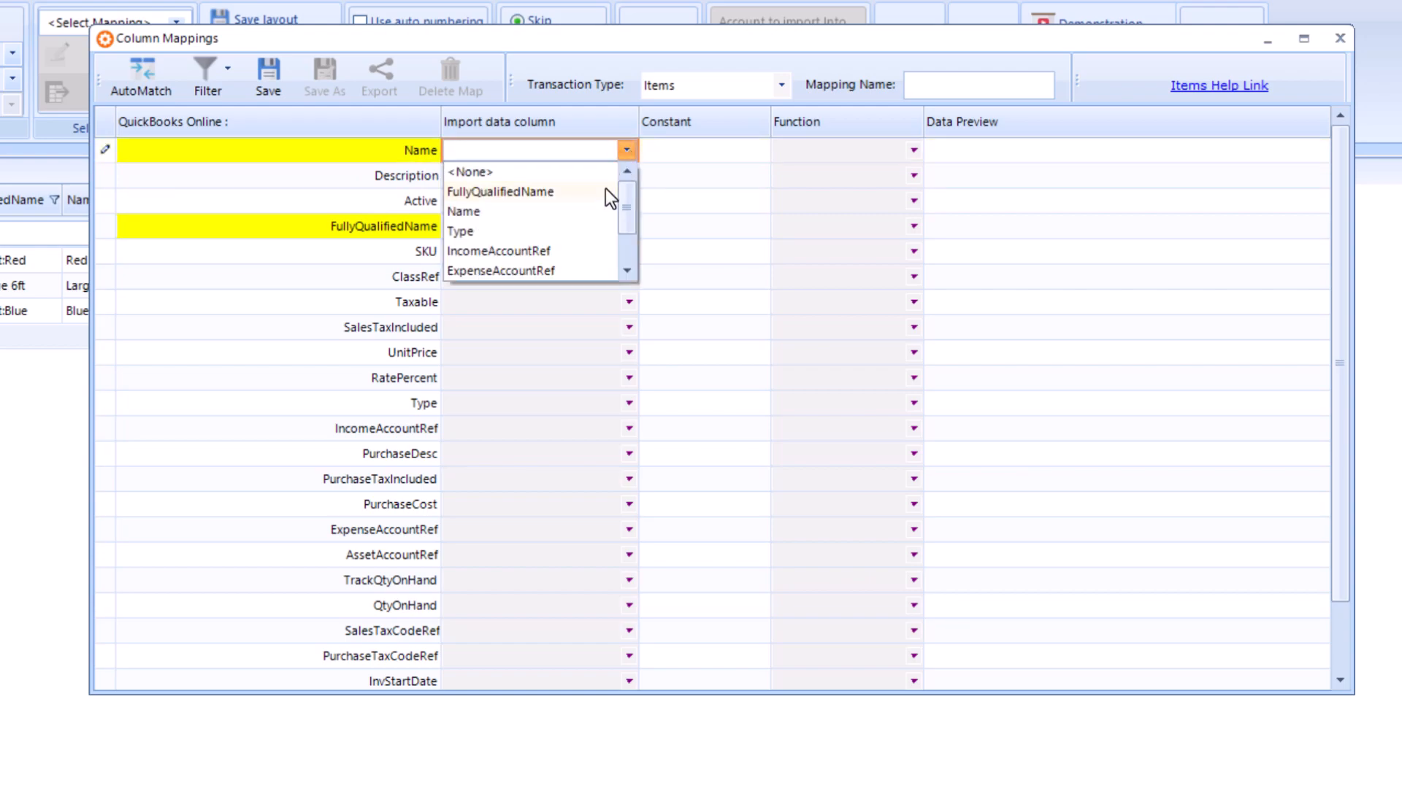
left_click(580, 215)
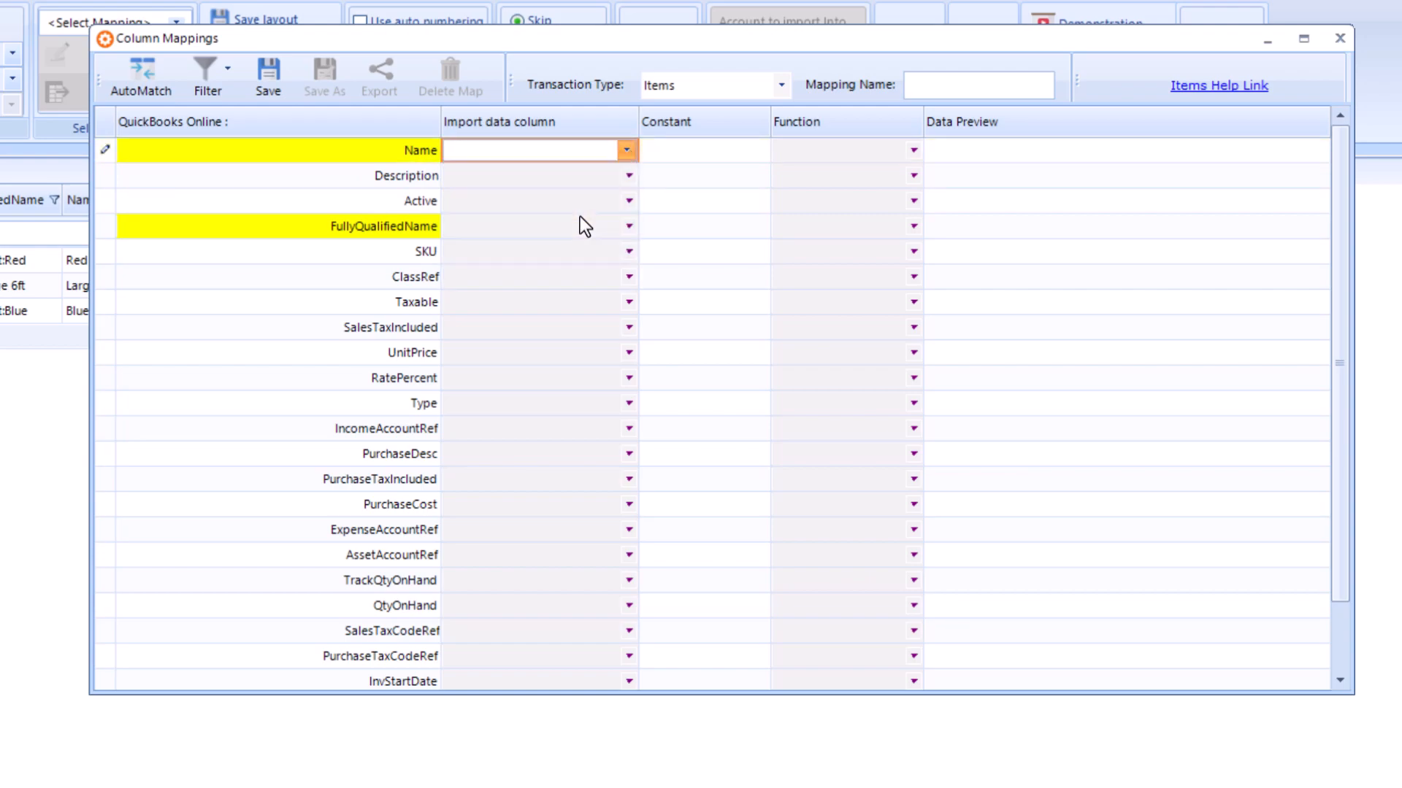
left_click(600, 226)
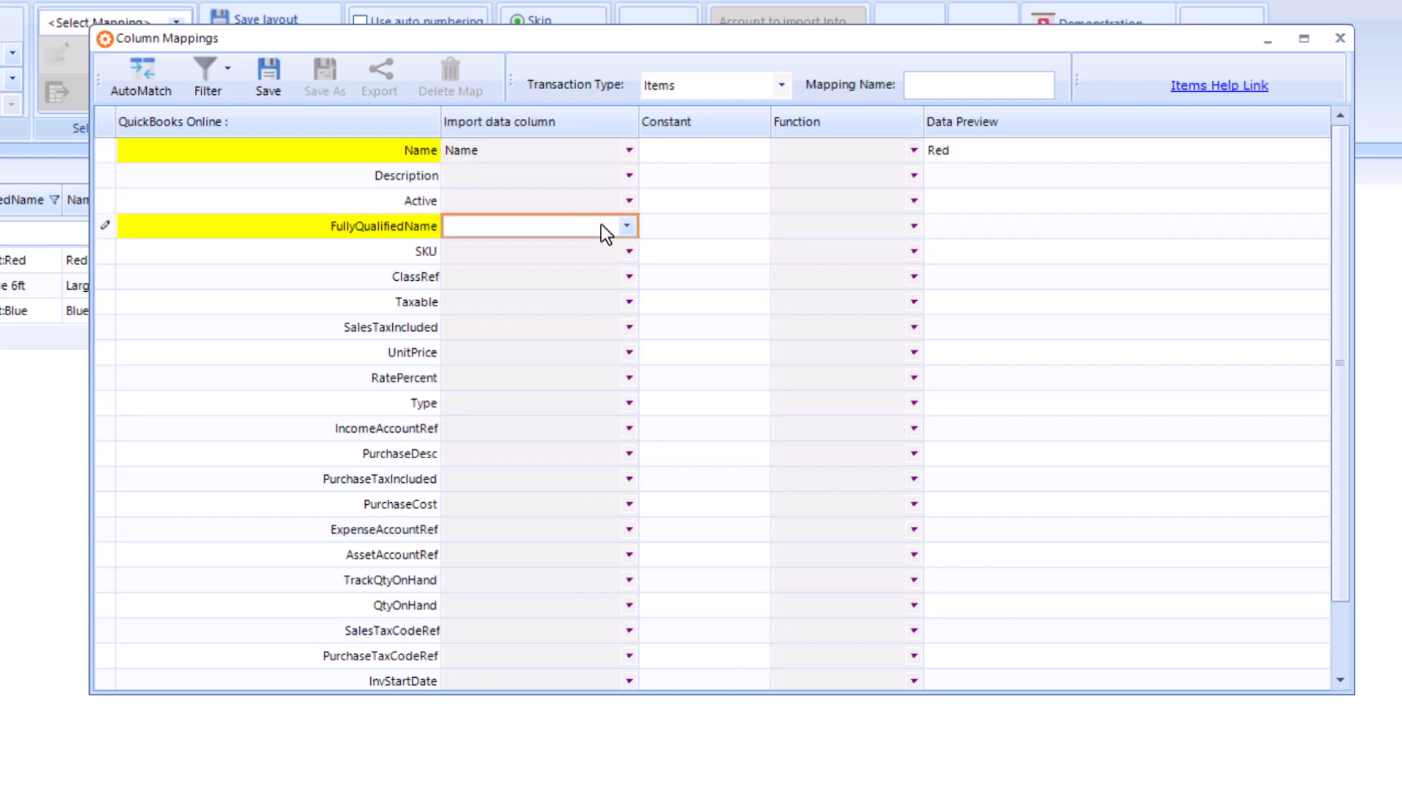
left_click(627, 226)
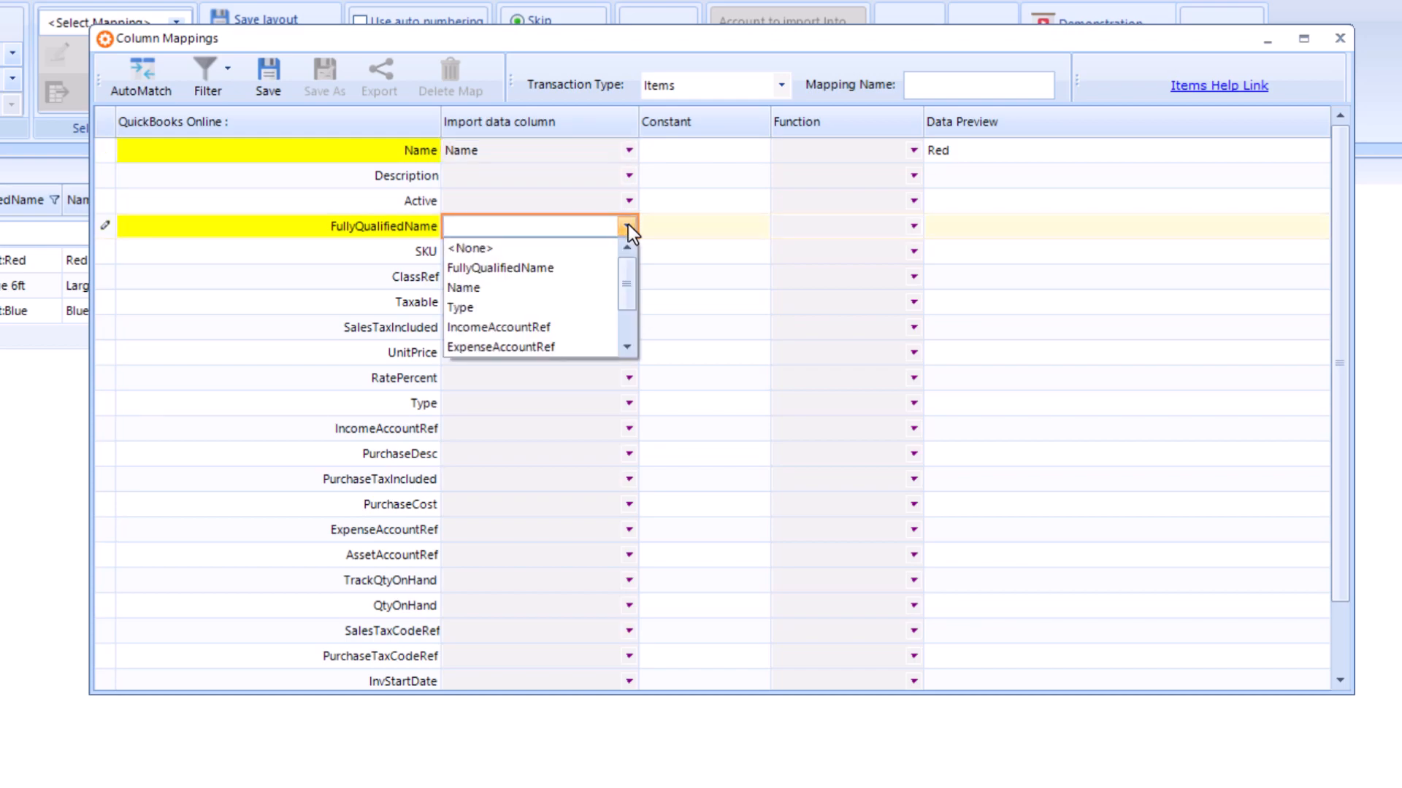
left_click(574, 268)
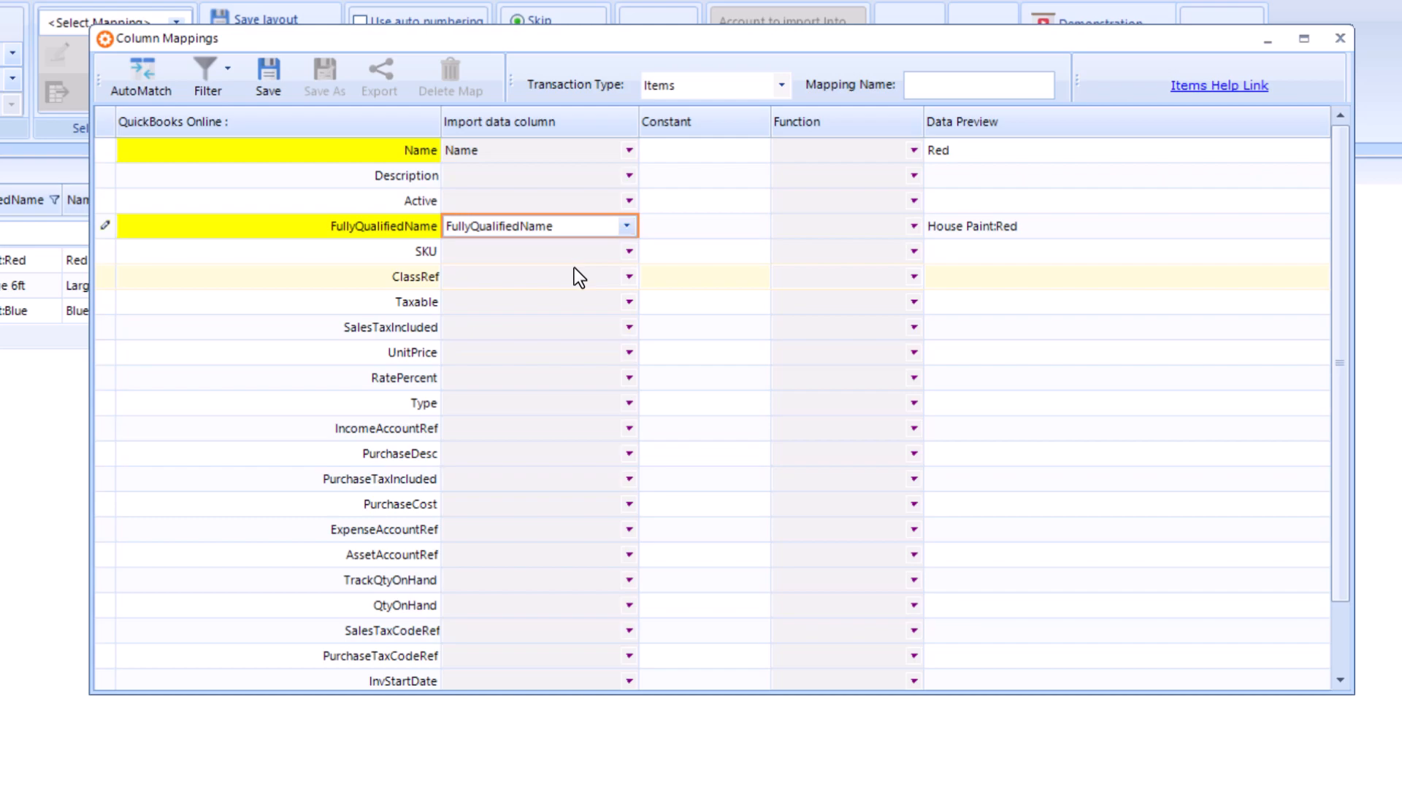
Map the Type field to the Type column and IncomeAccountRef to the IncomeAccountRef column
left_click(559, 402)
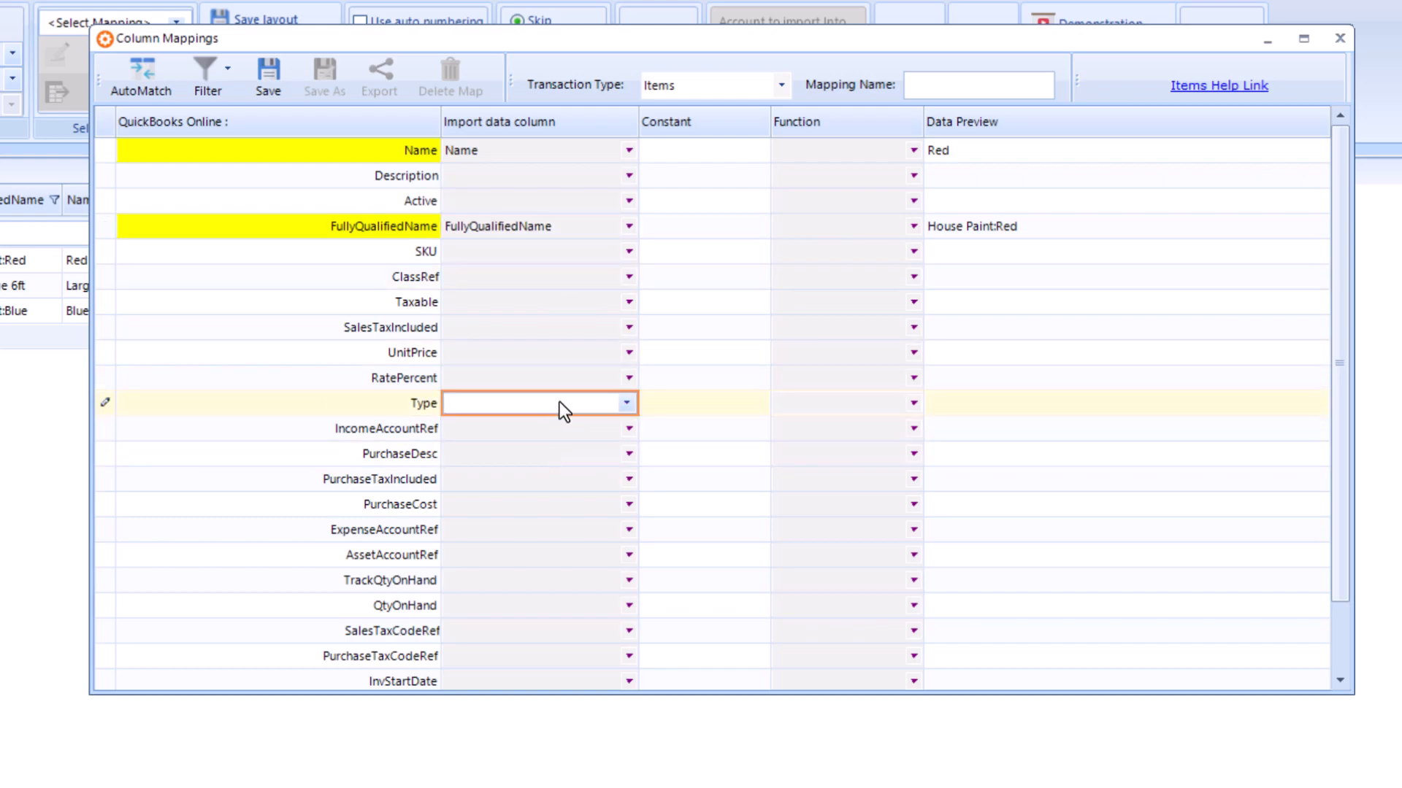
left_click(626, 404)
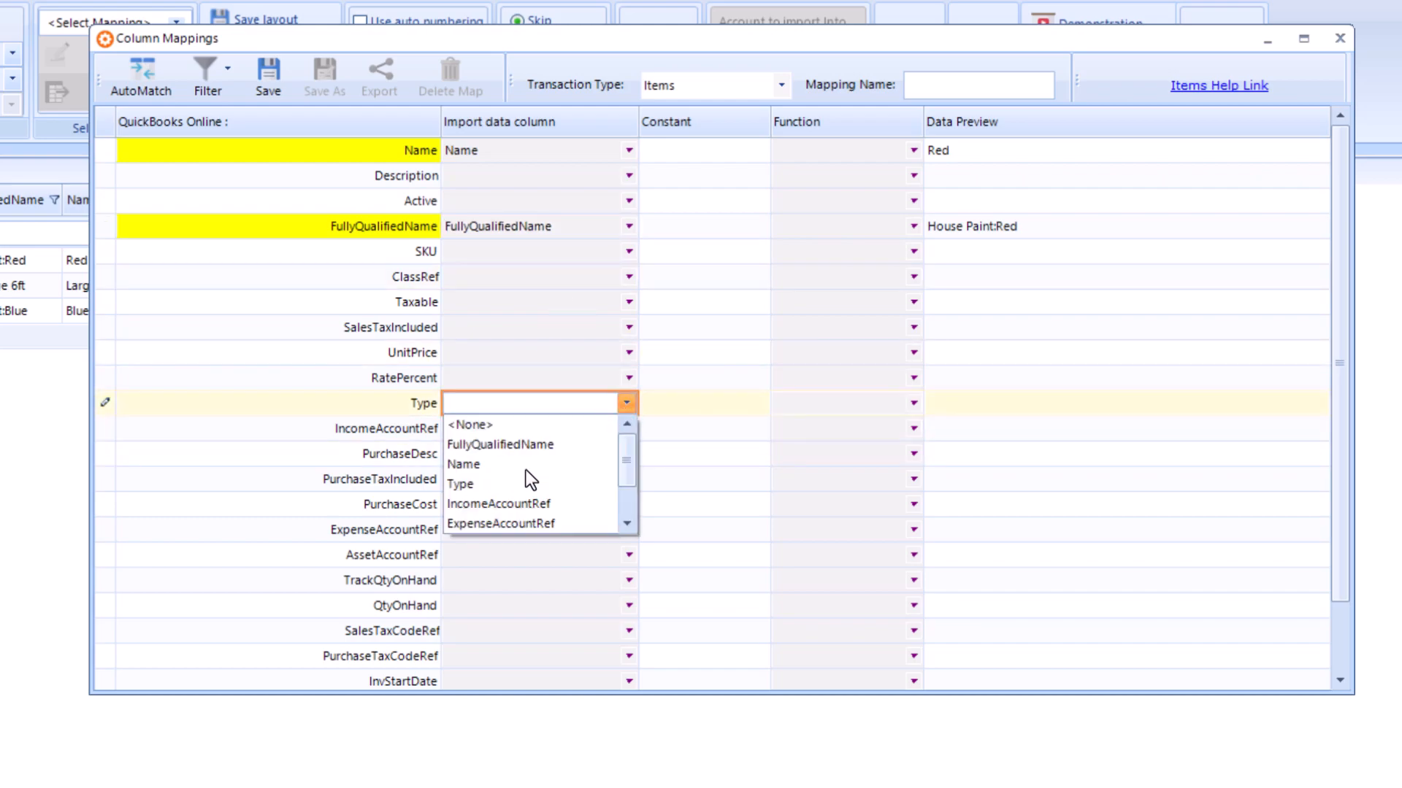
left_click(459, 484)
left_click(571, 428)
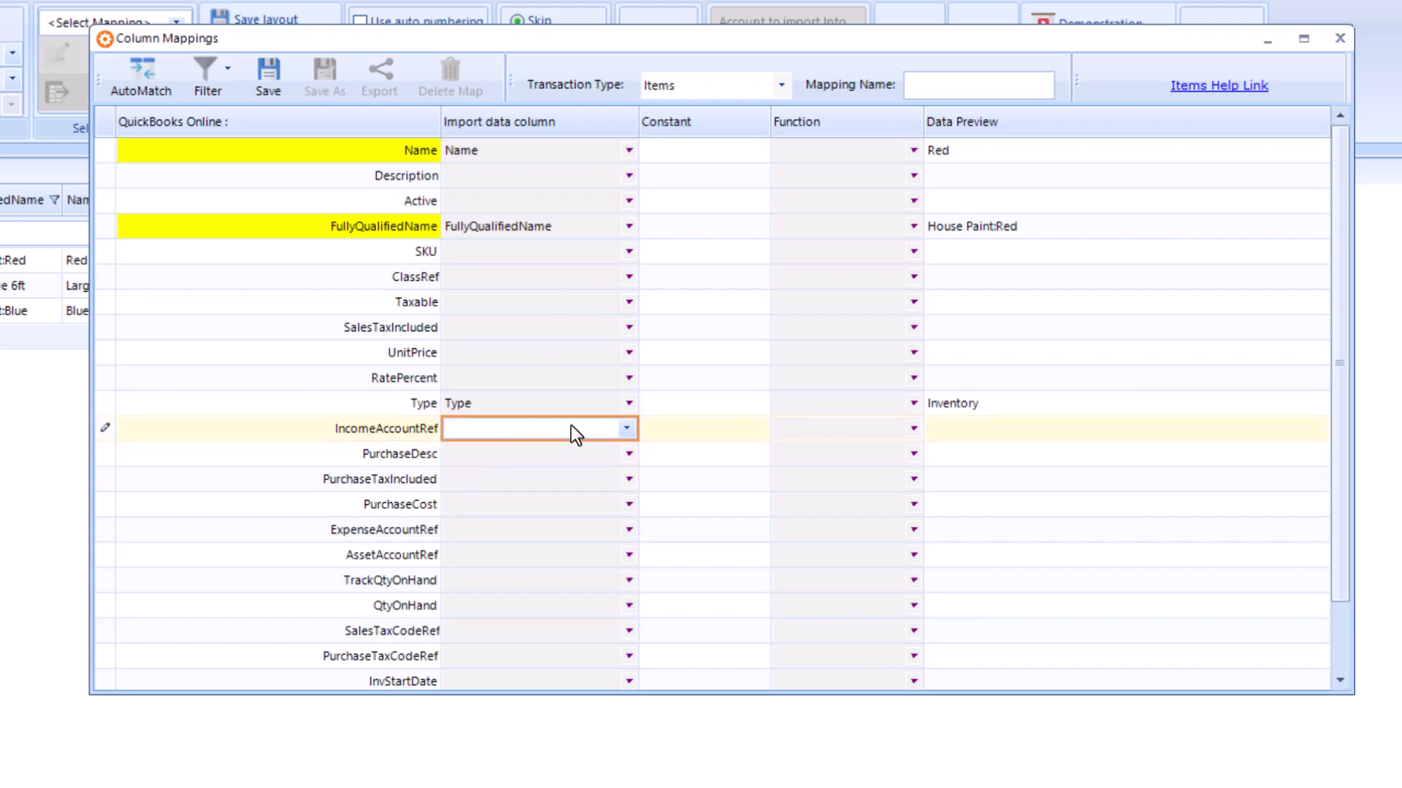
left_click(626, 430)
left_click(538, 530)
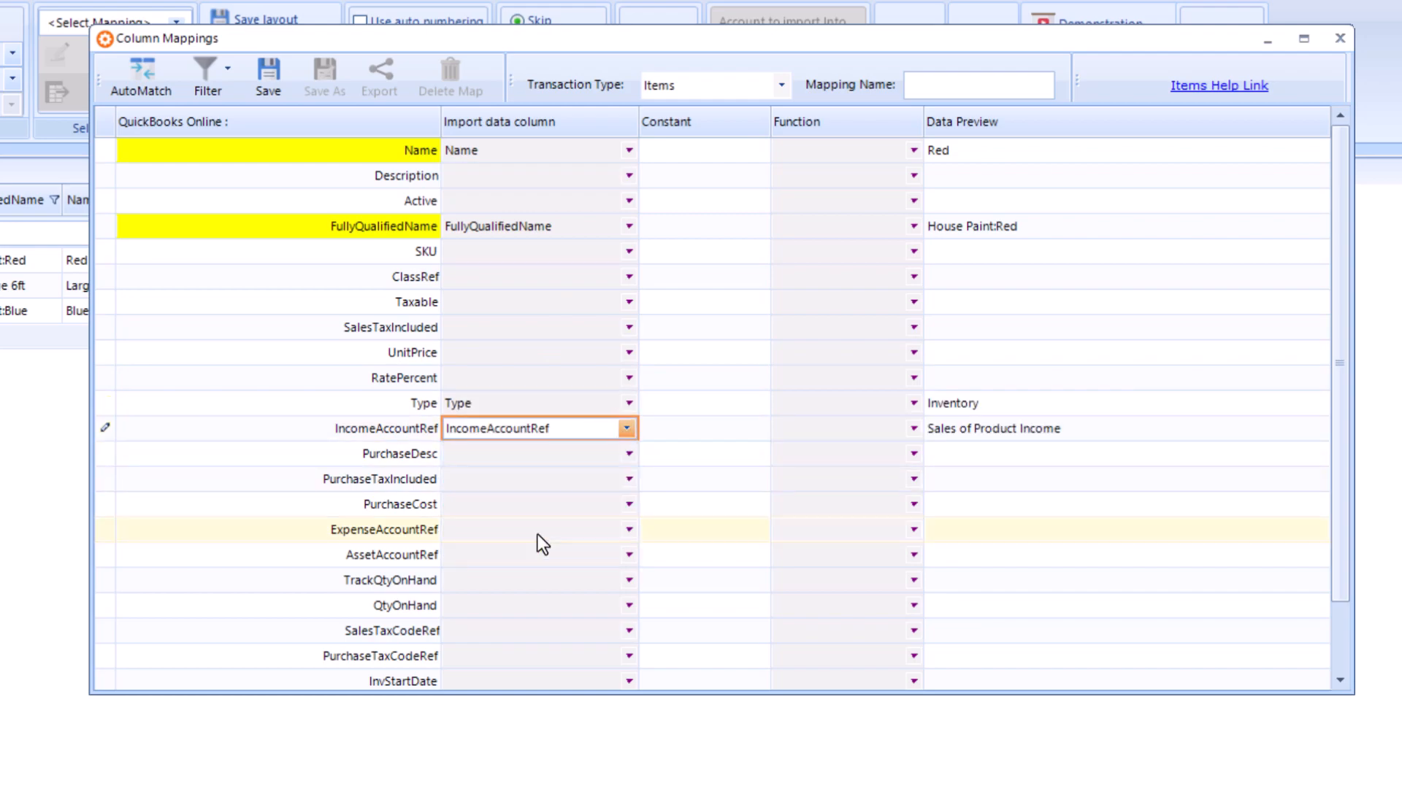
Map the ExpenseAccountRef and AssetAccountRef fields to their matching import columns
left_click(545, 481)
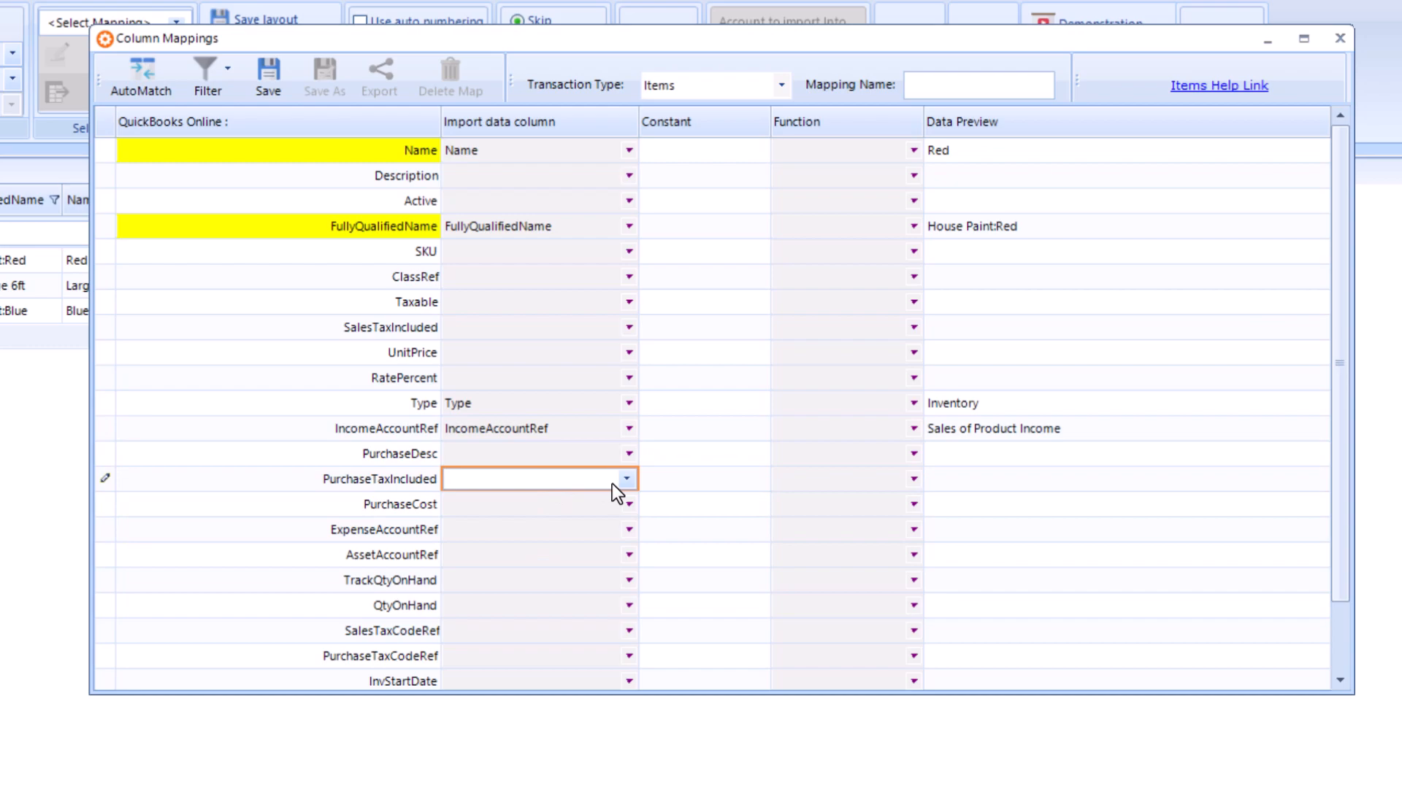
left_click(556, 526)
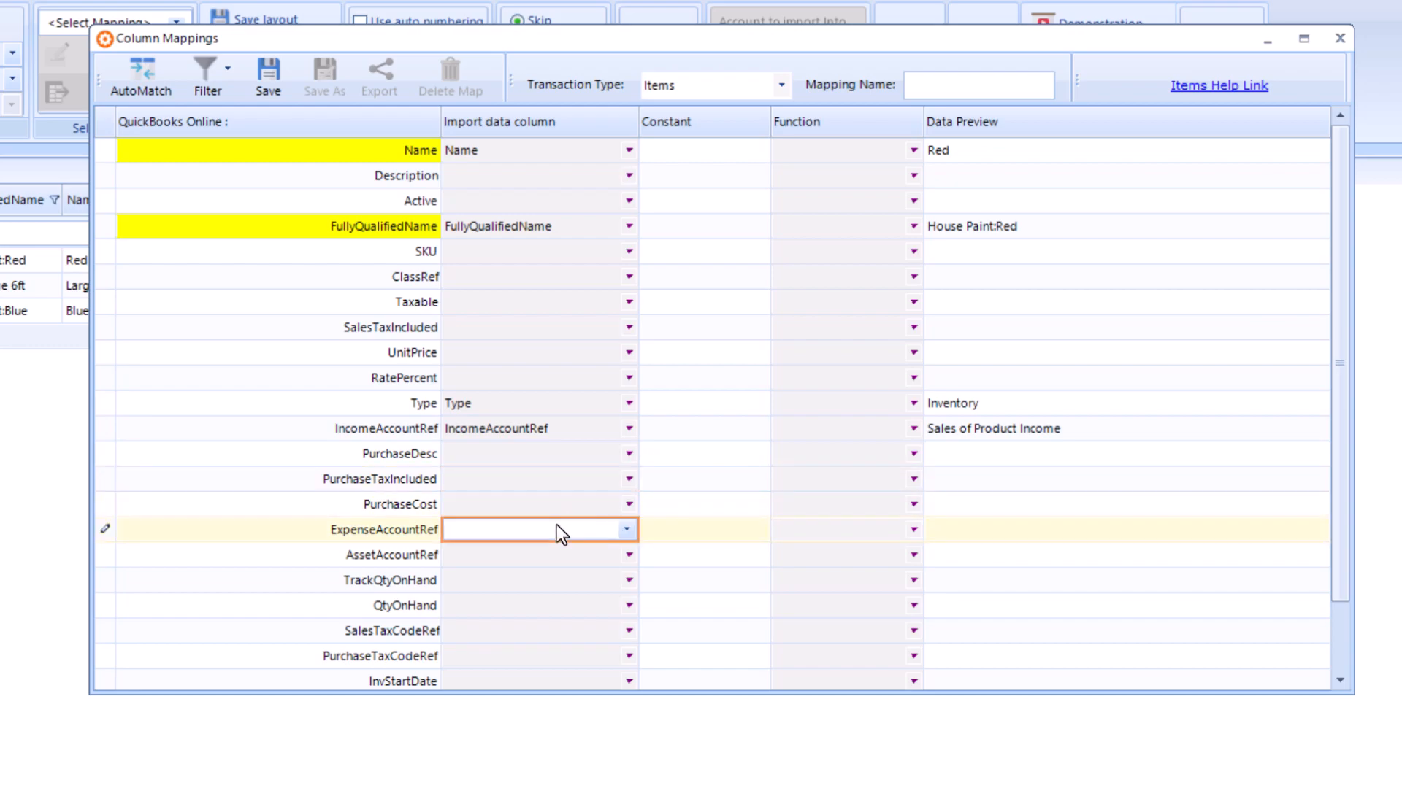
left_click(625, 530)
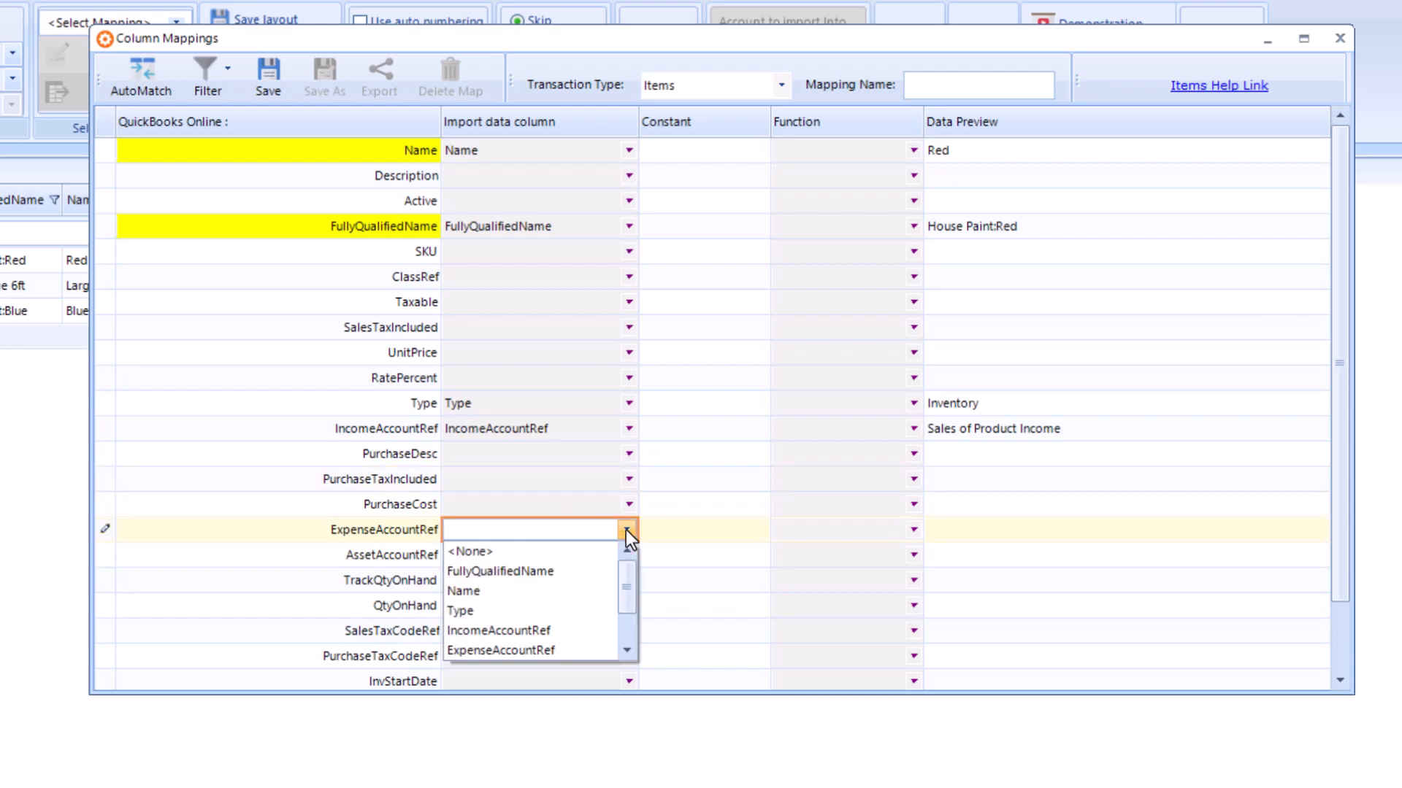
left_click(539, 651)
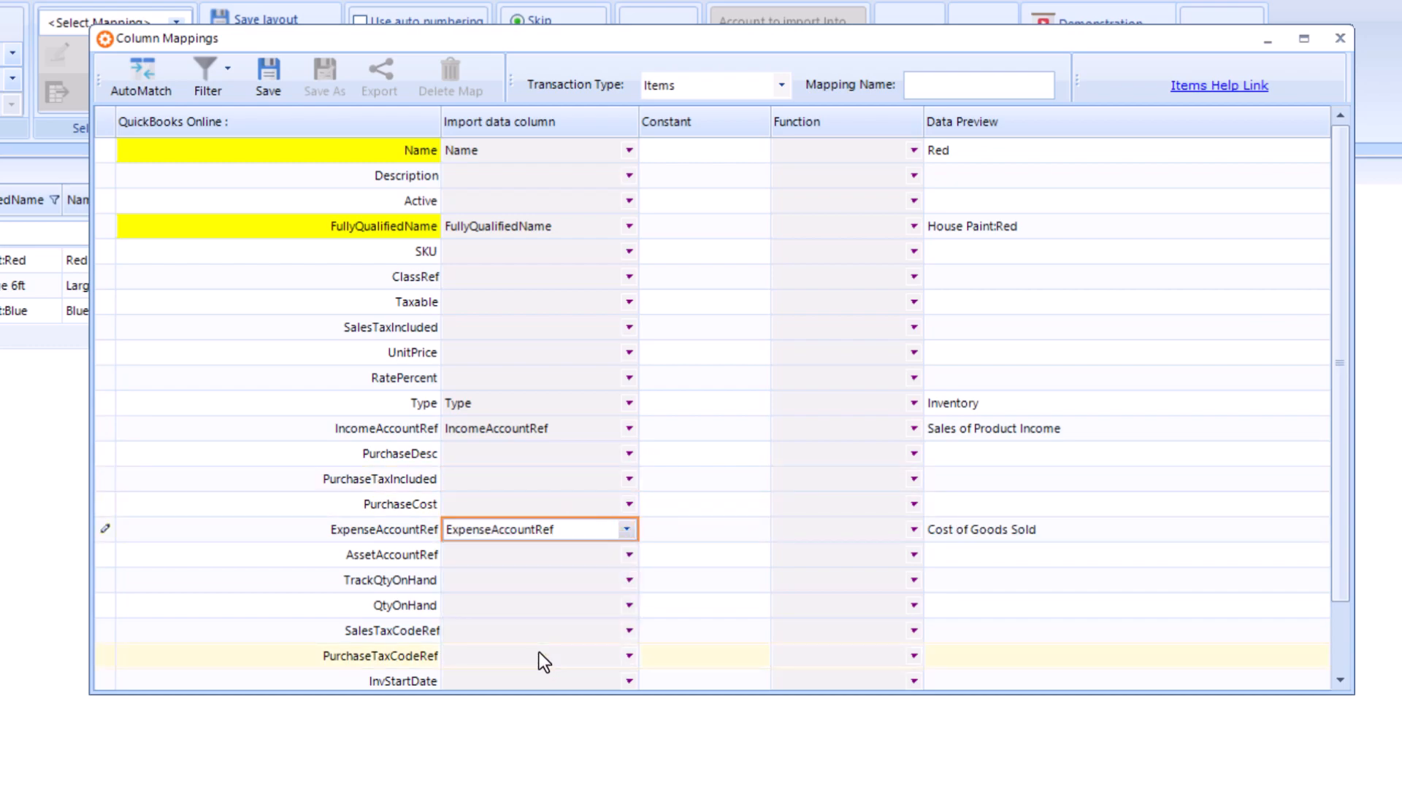
left_click(567, 558)
left_click(625, 554)
left_click(630, 672)
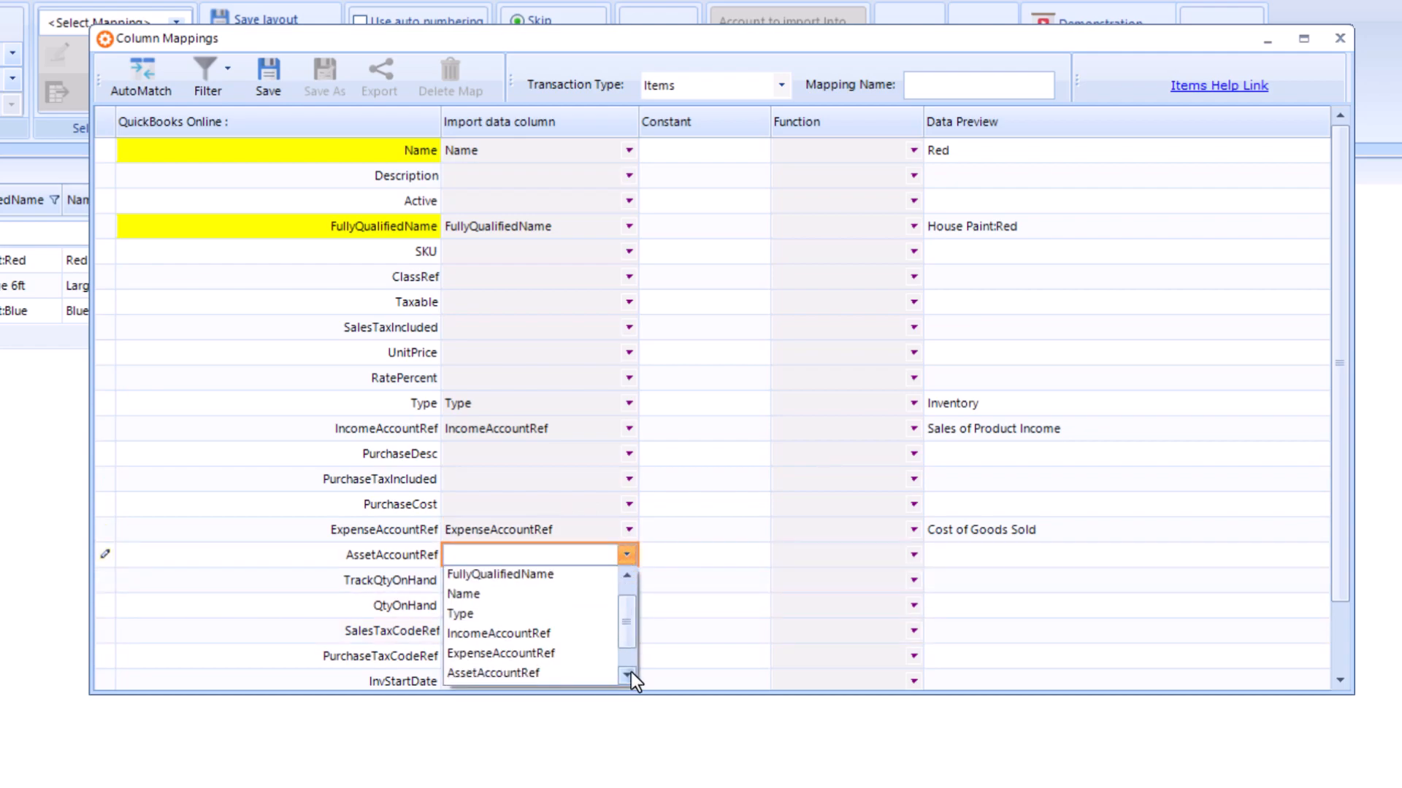
left_click(631, 671)
left_click(574, 655)
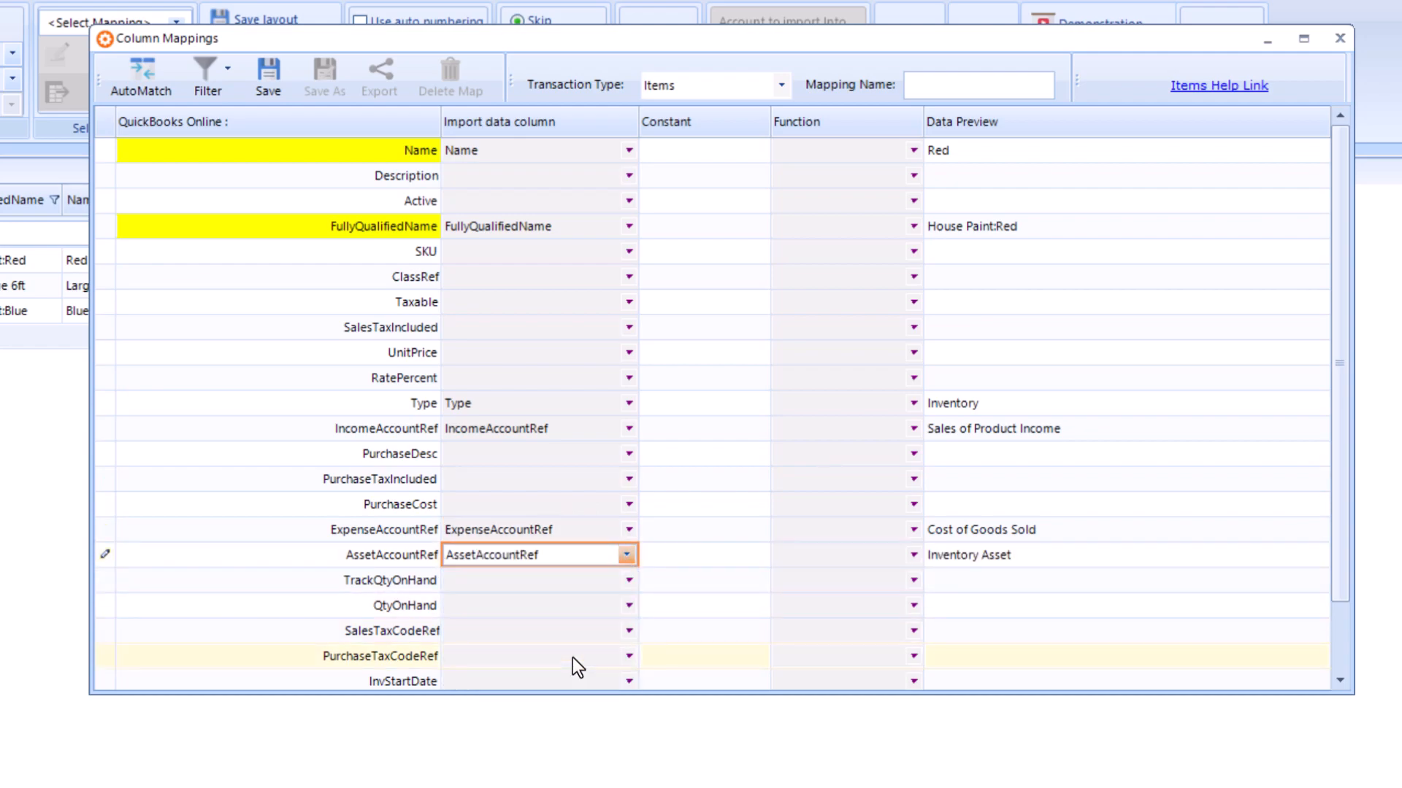
Map the QtyOnHand field to the QtyOnHand column and InvStartDate to the Inventory Adjustment Date column
left_click(590, 606)
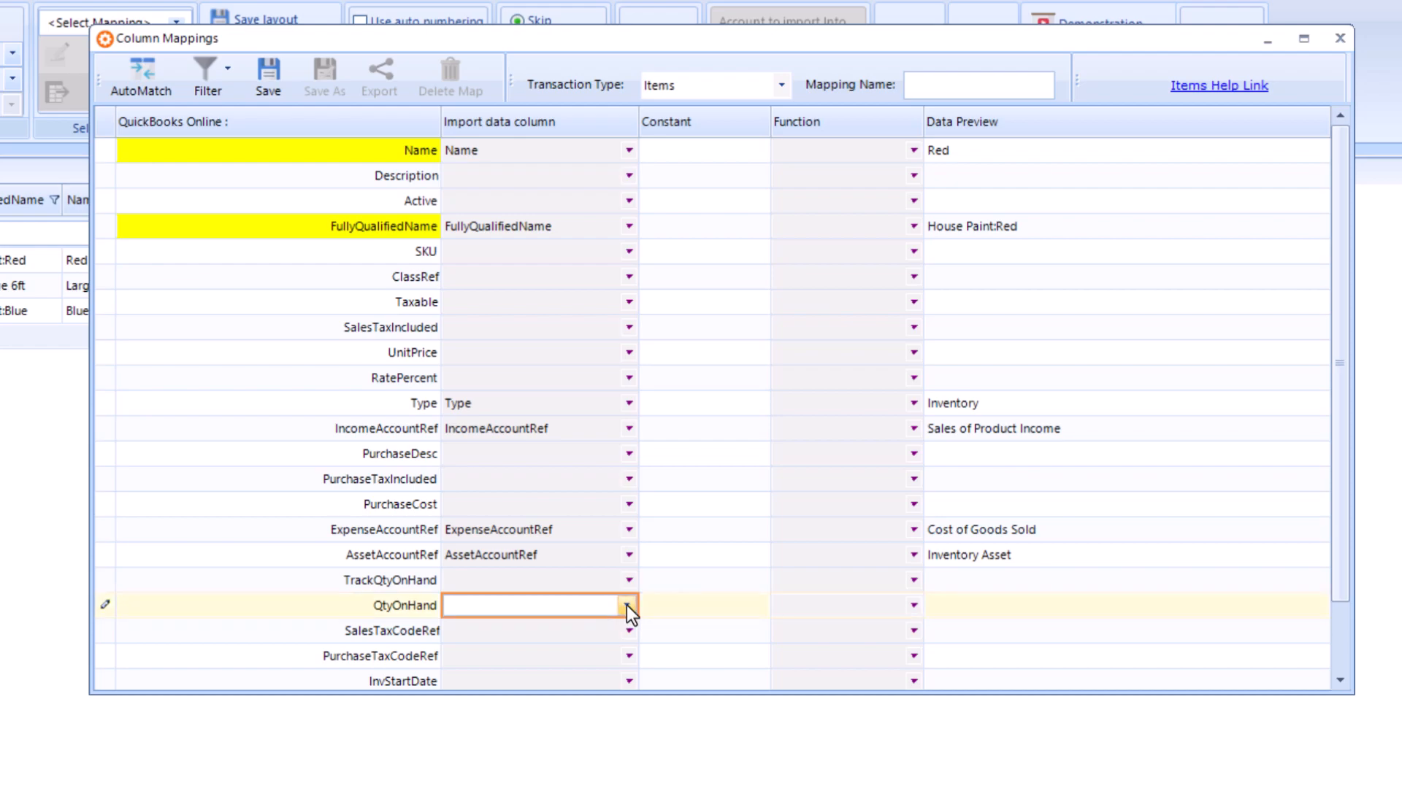
left_click(626, 606)
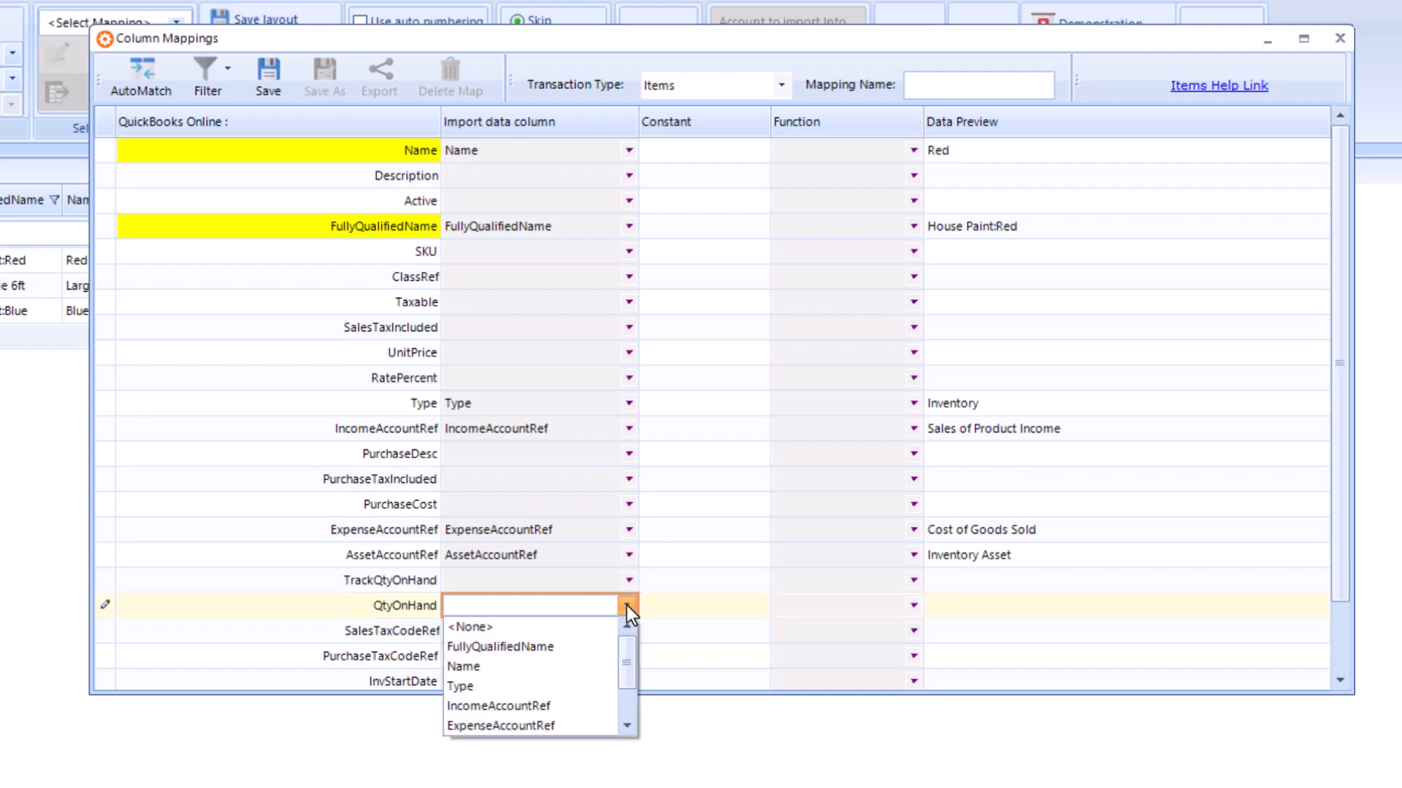
left_click(628, 725)
left_click(629, 724)
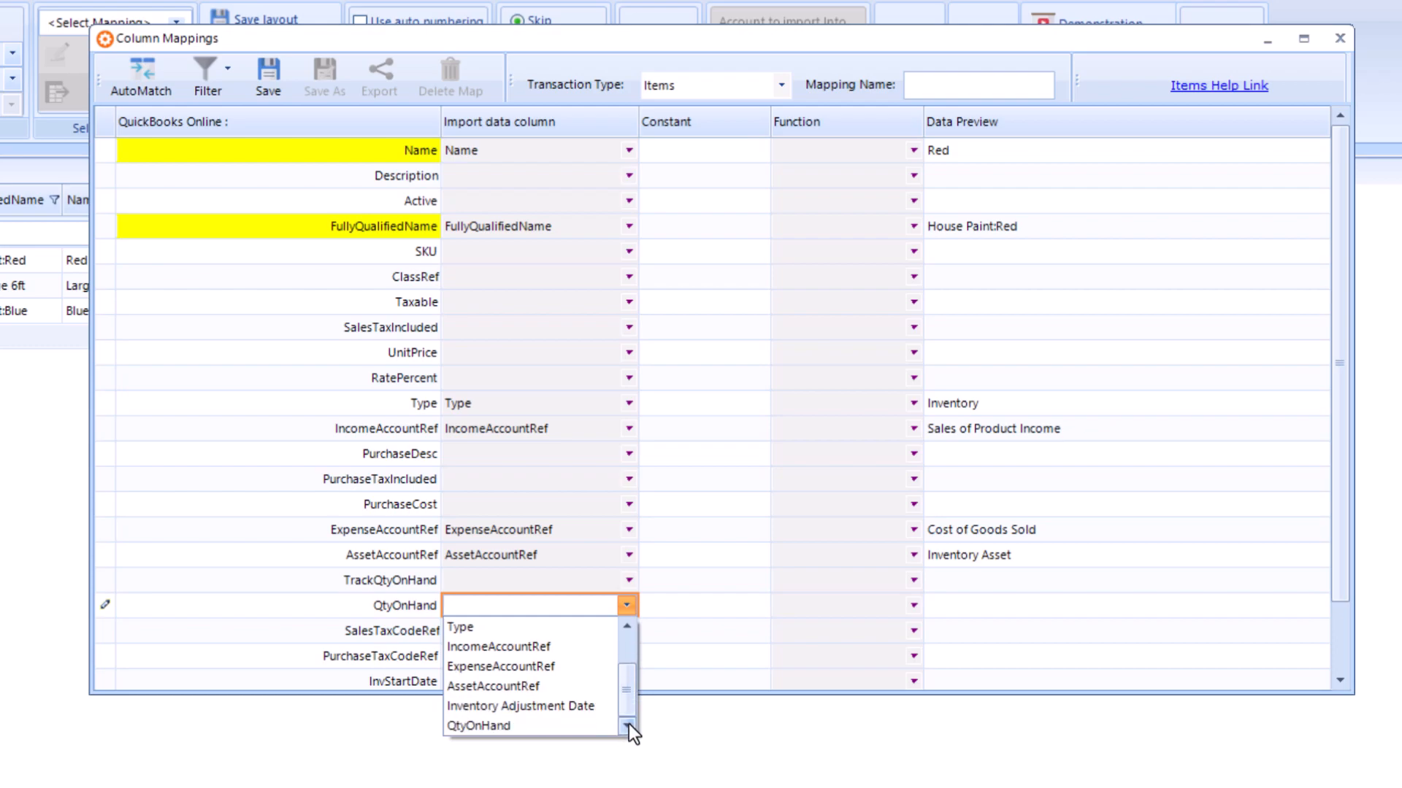
left_click(575, 719)
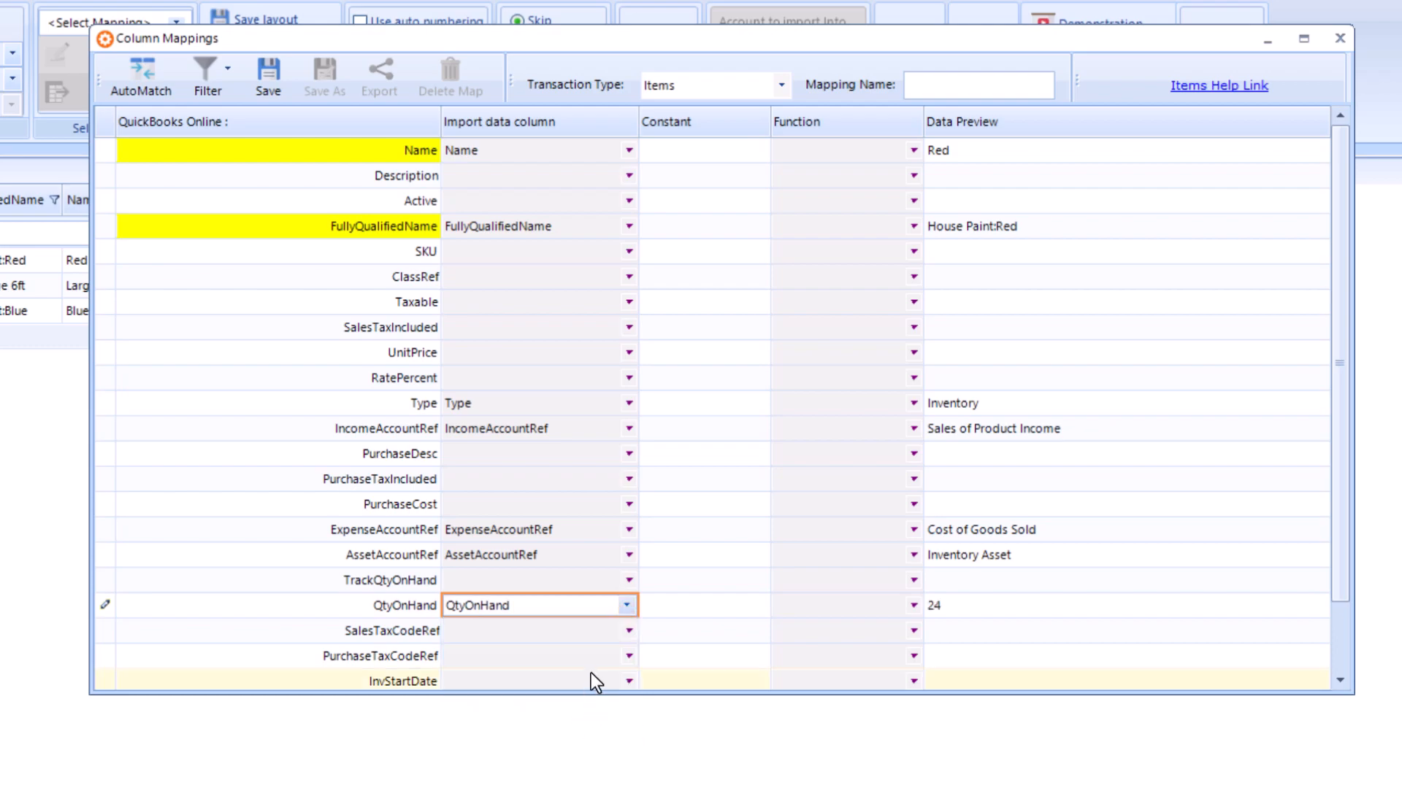
left_click(628, 681)
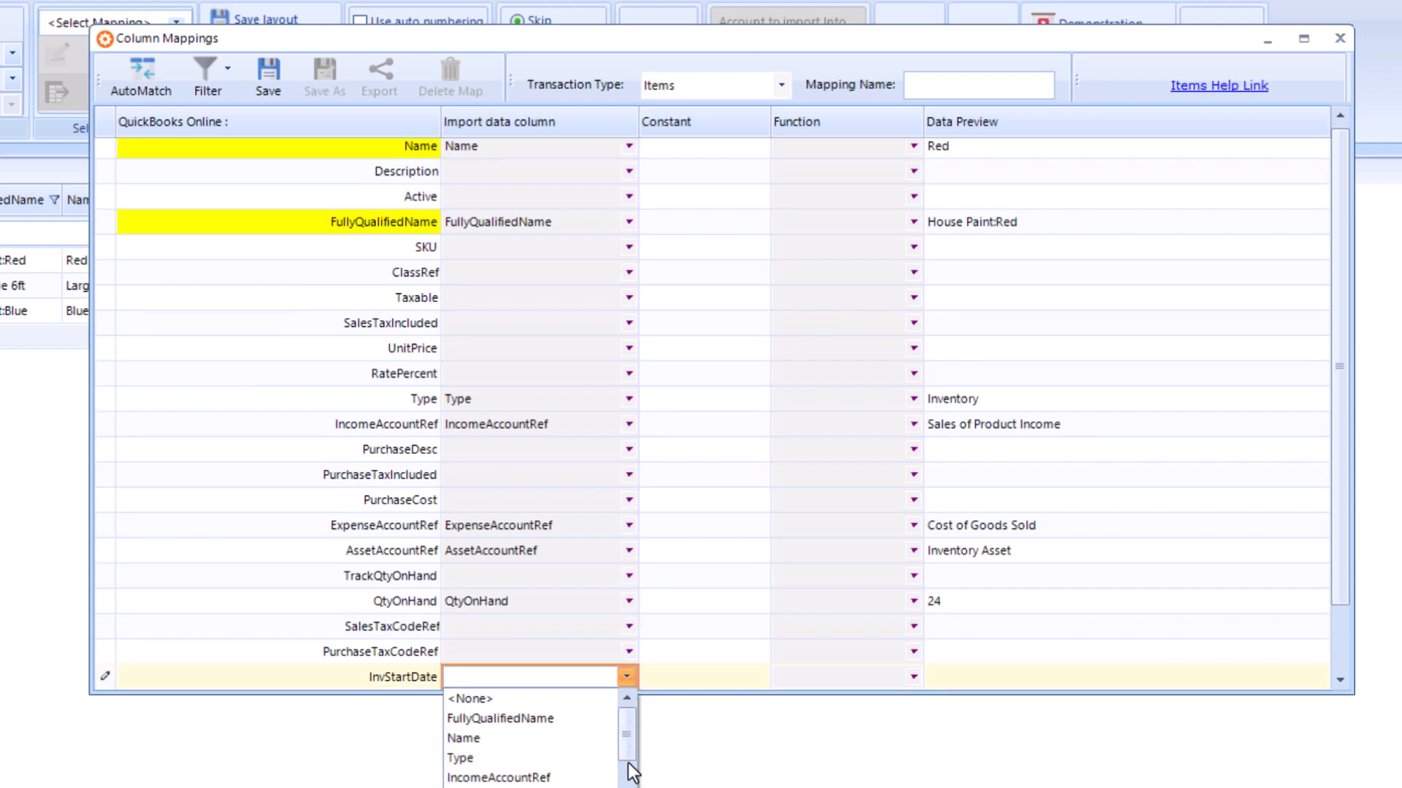
left_click(628, 787)
left_click(628, 787)
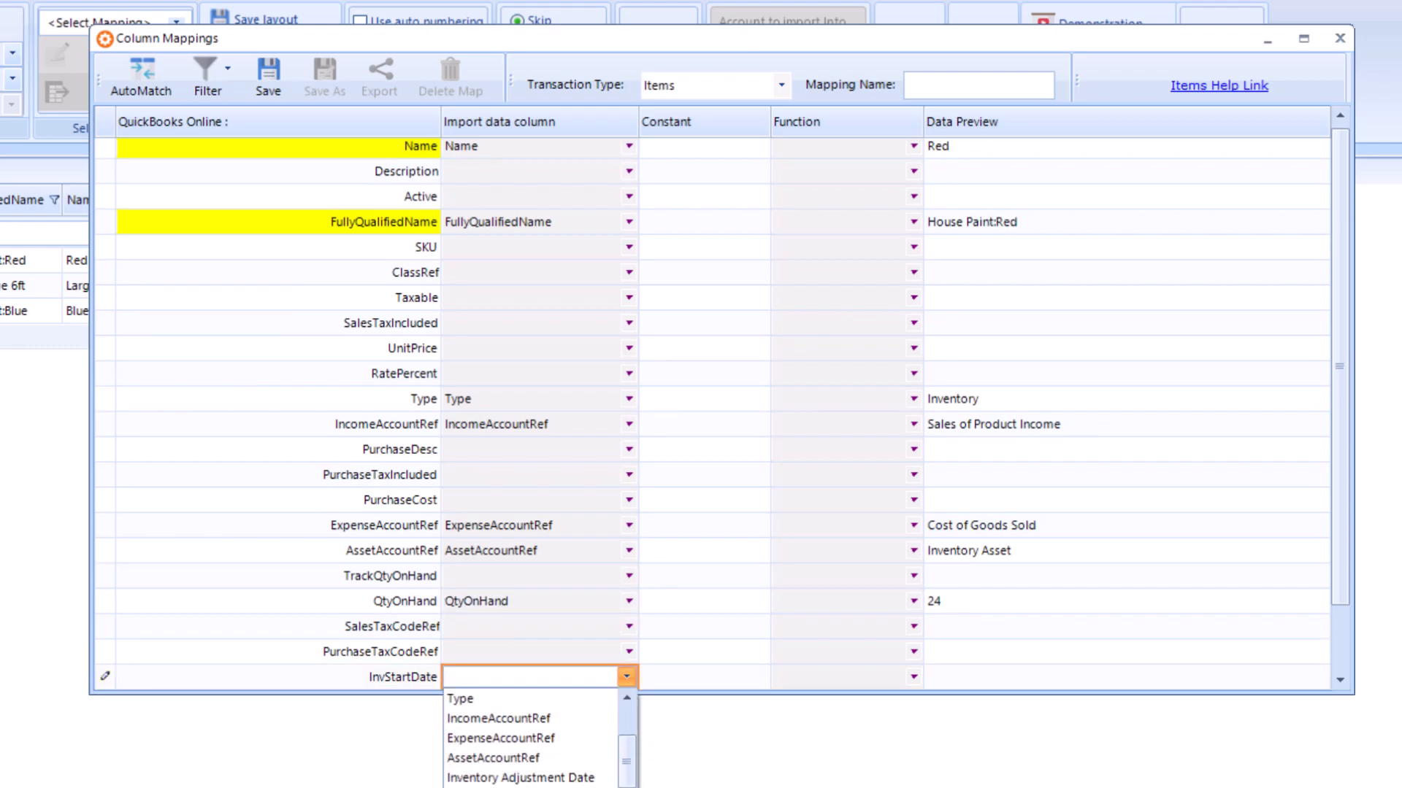
left_click(611, 777)
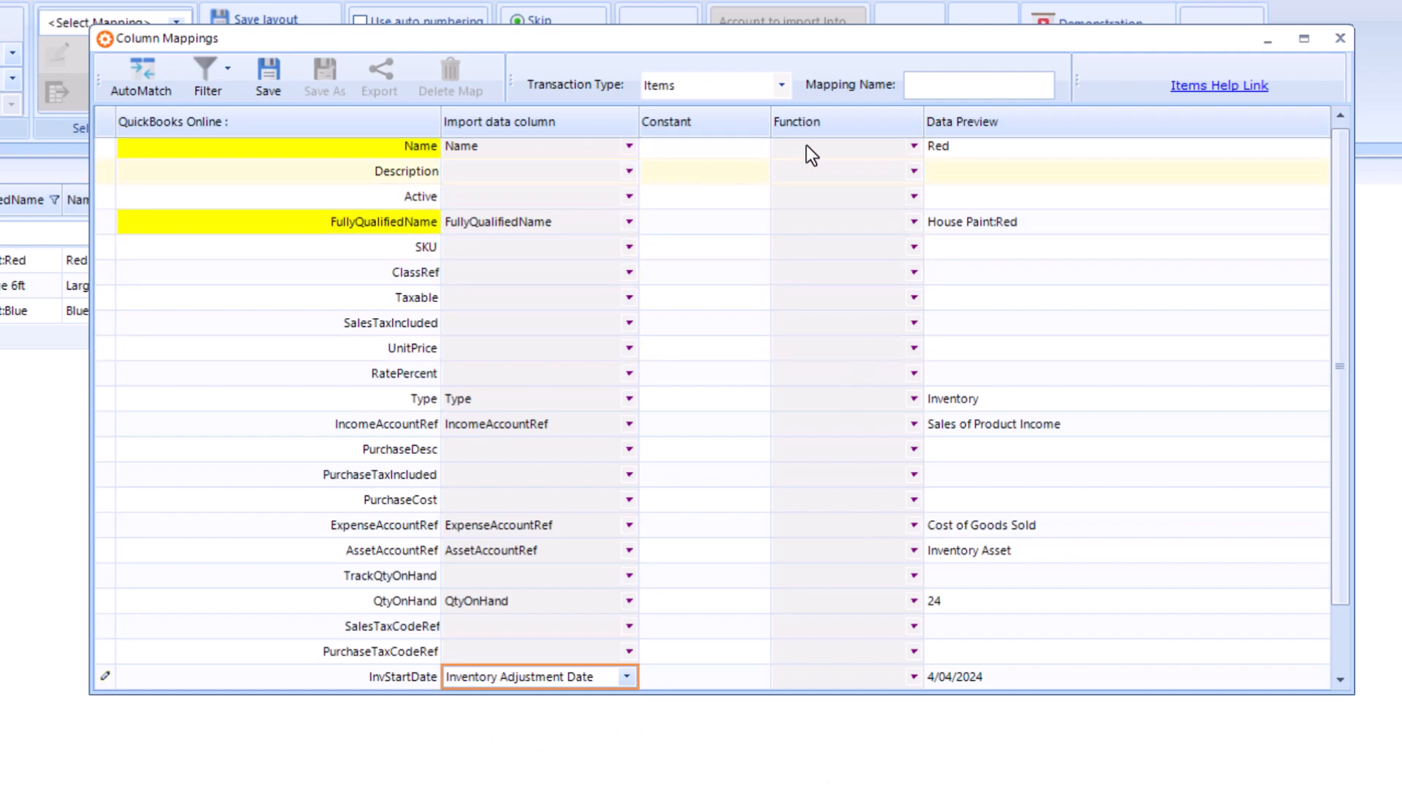
Name the mapping "Item inventory adjustment" and save it
left_click(922, 86)
type("Item")
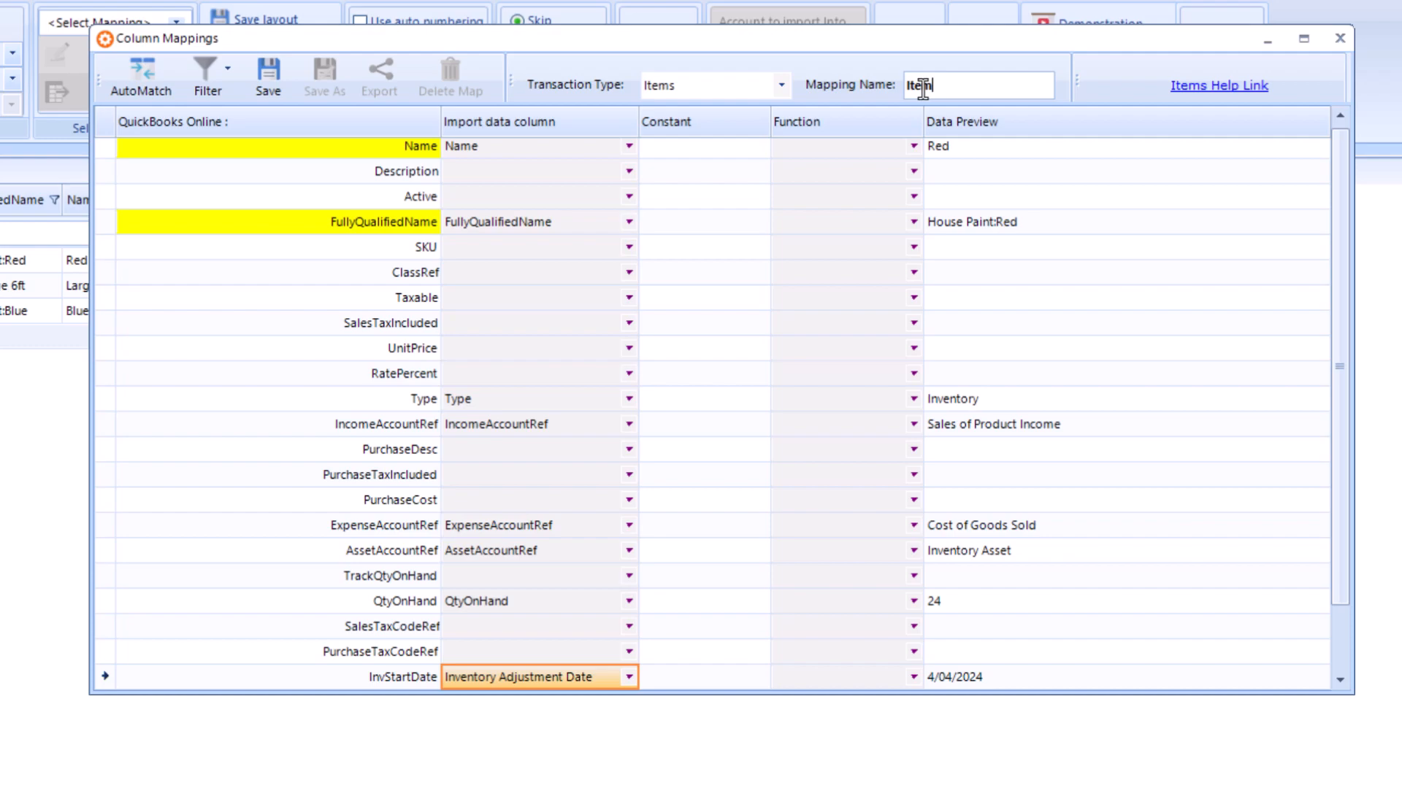
type(" inventory adjustment")
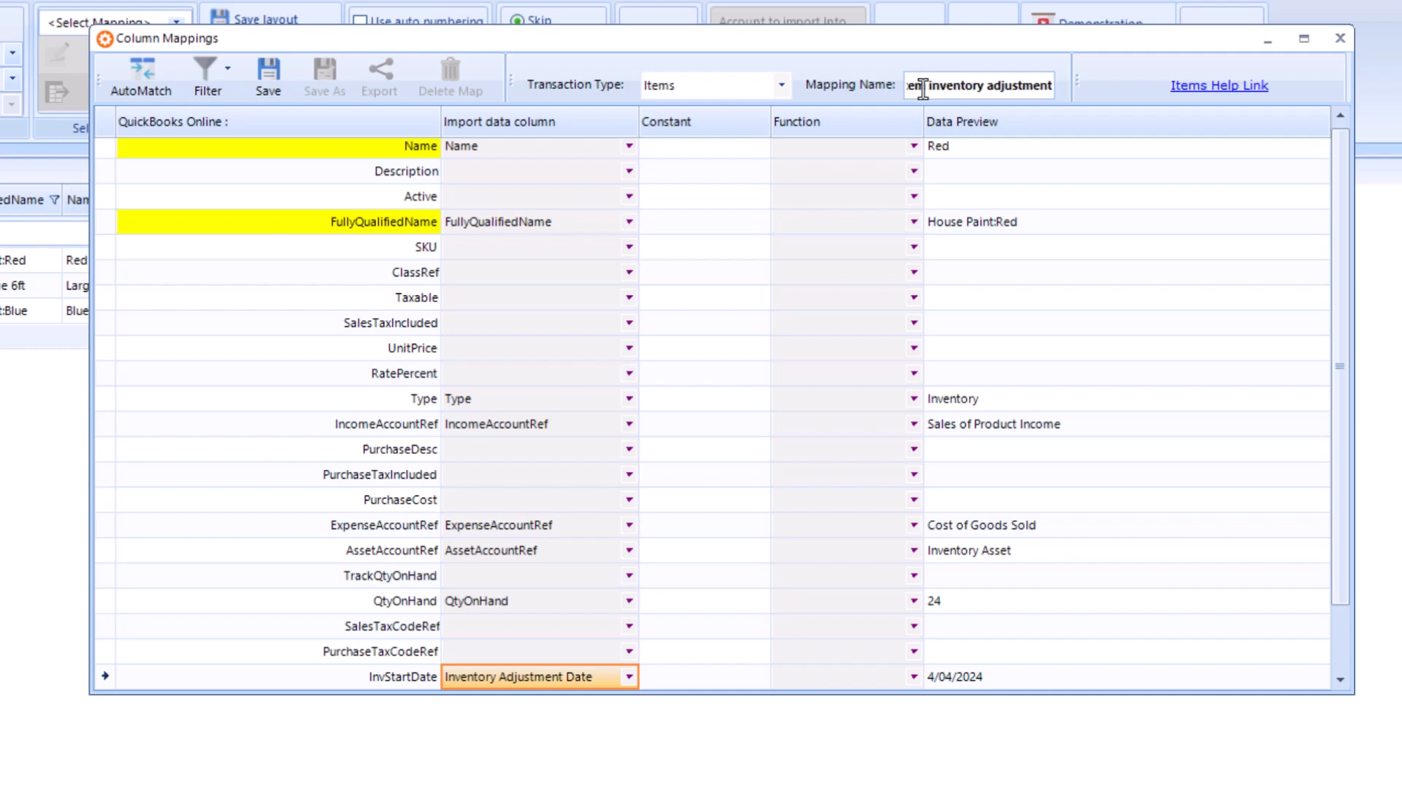
left_click(270, 81)
left_click(869, 438)
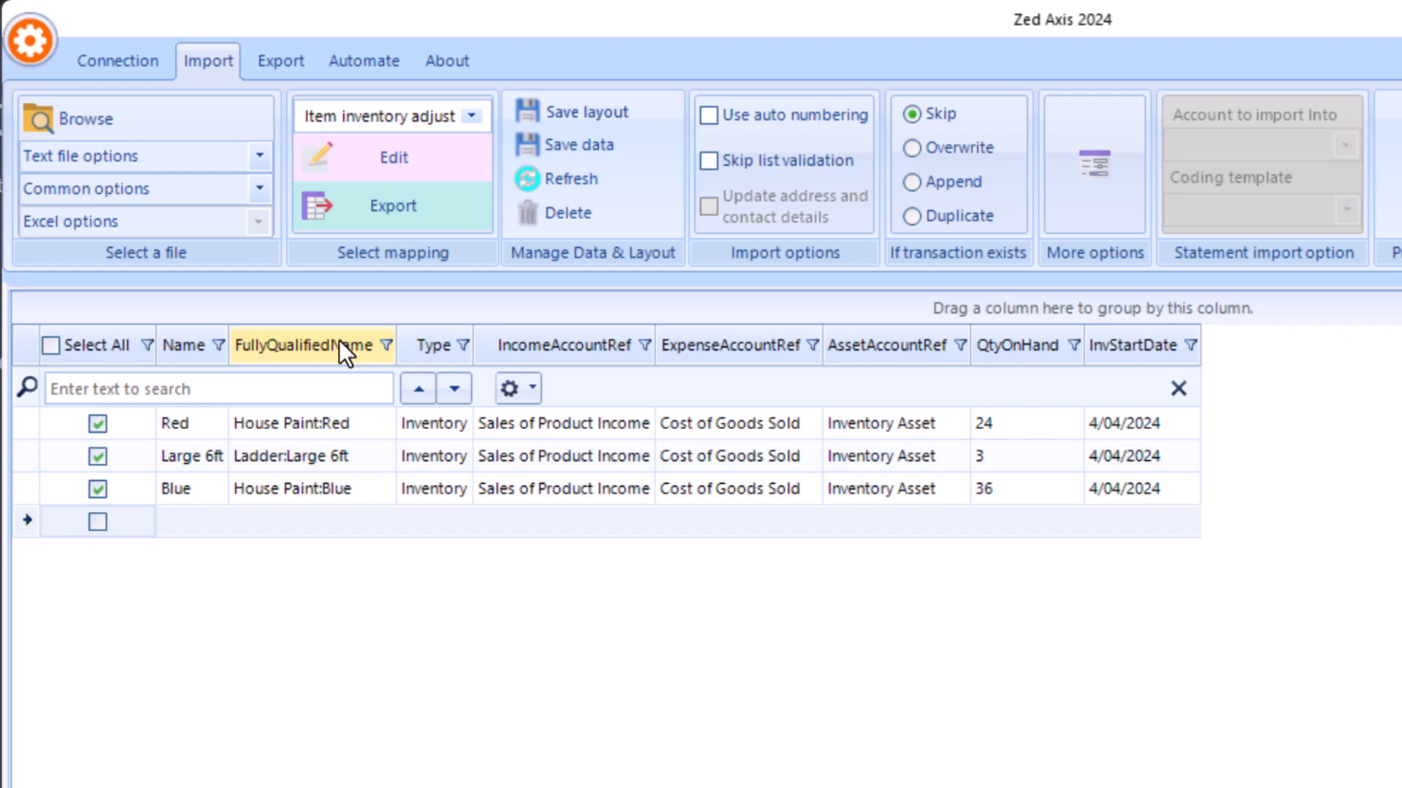
Set the handling of existing transactions to Append and import the three selected items
left_click(914, 184)
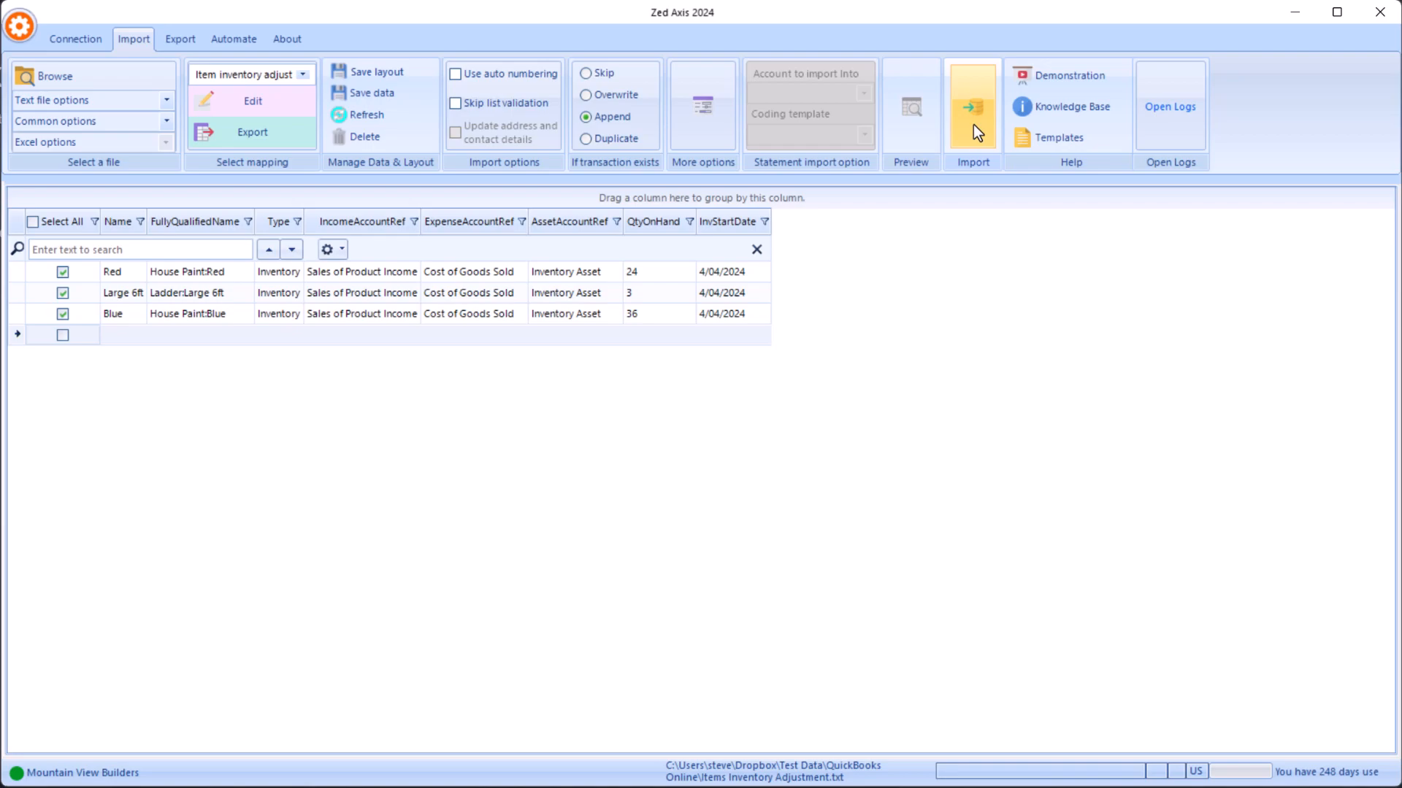
left_click(974, 125)
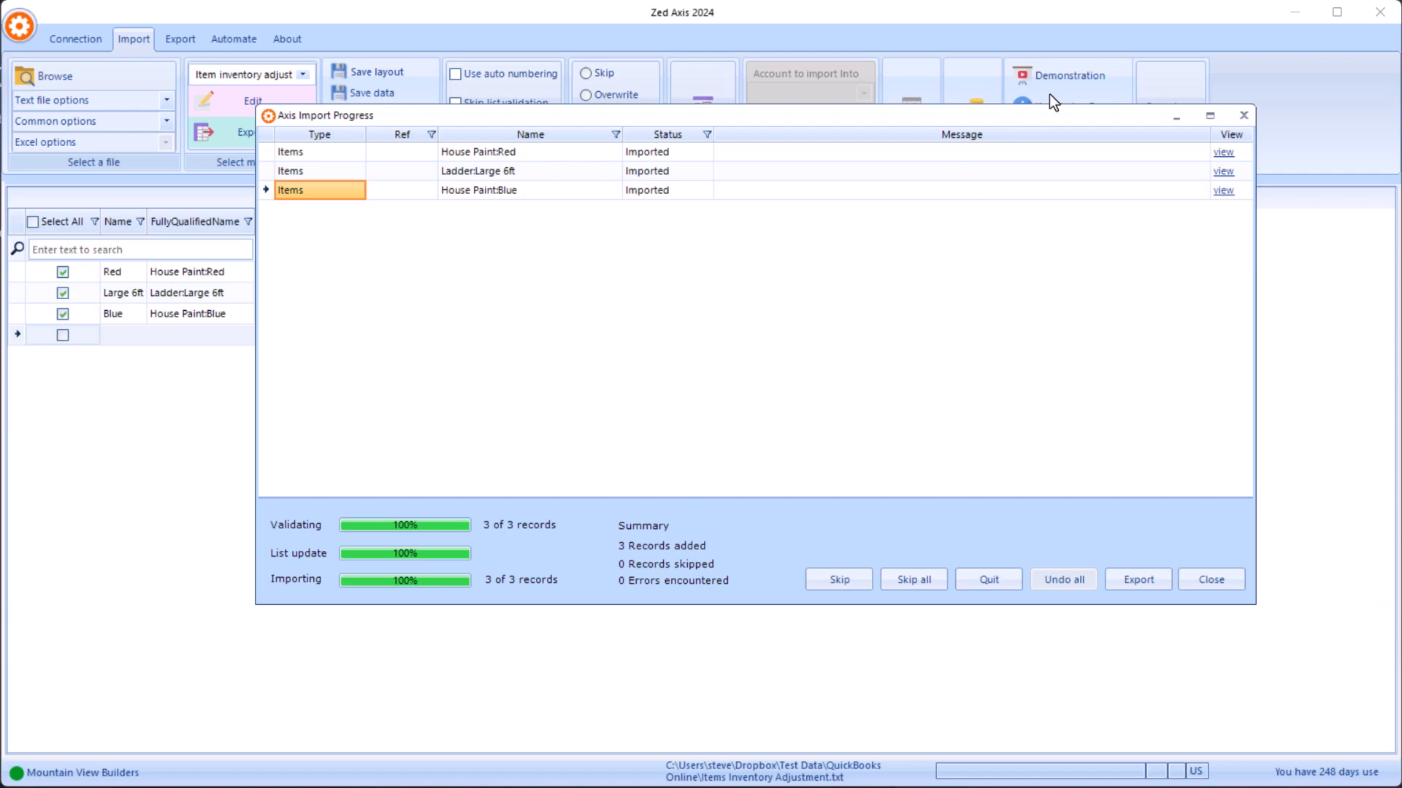
View the imported House Paint:Red item in QuickBooks Online and check the quantity on hand by searching products for "red" and "blue"
left_click(1223, 153)
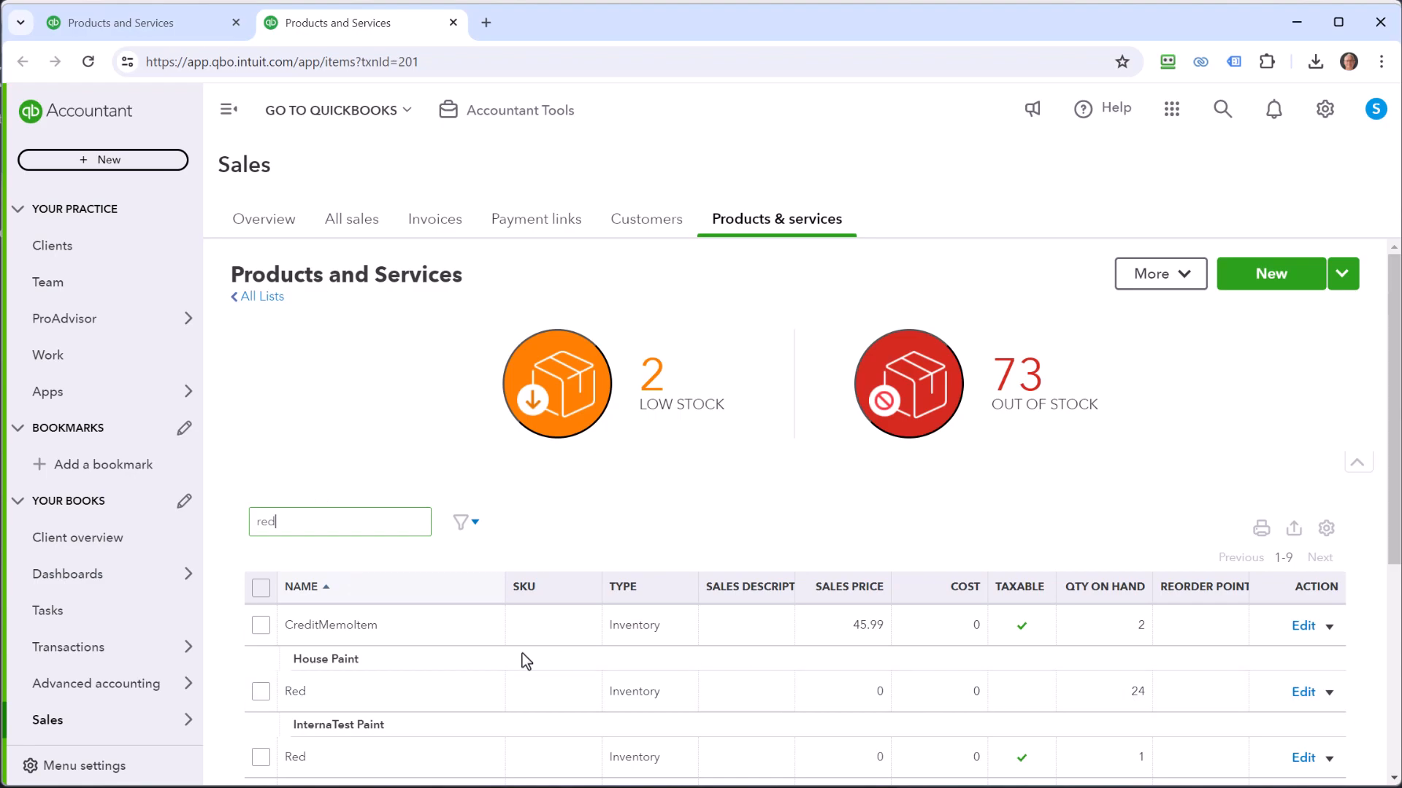
double_click(1134, 690)
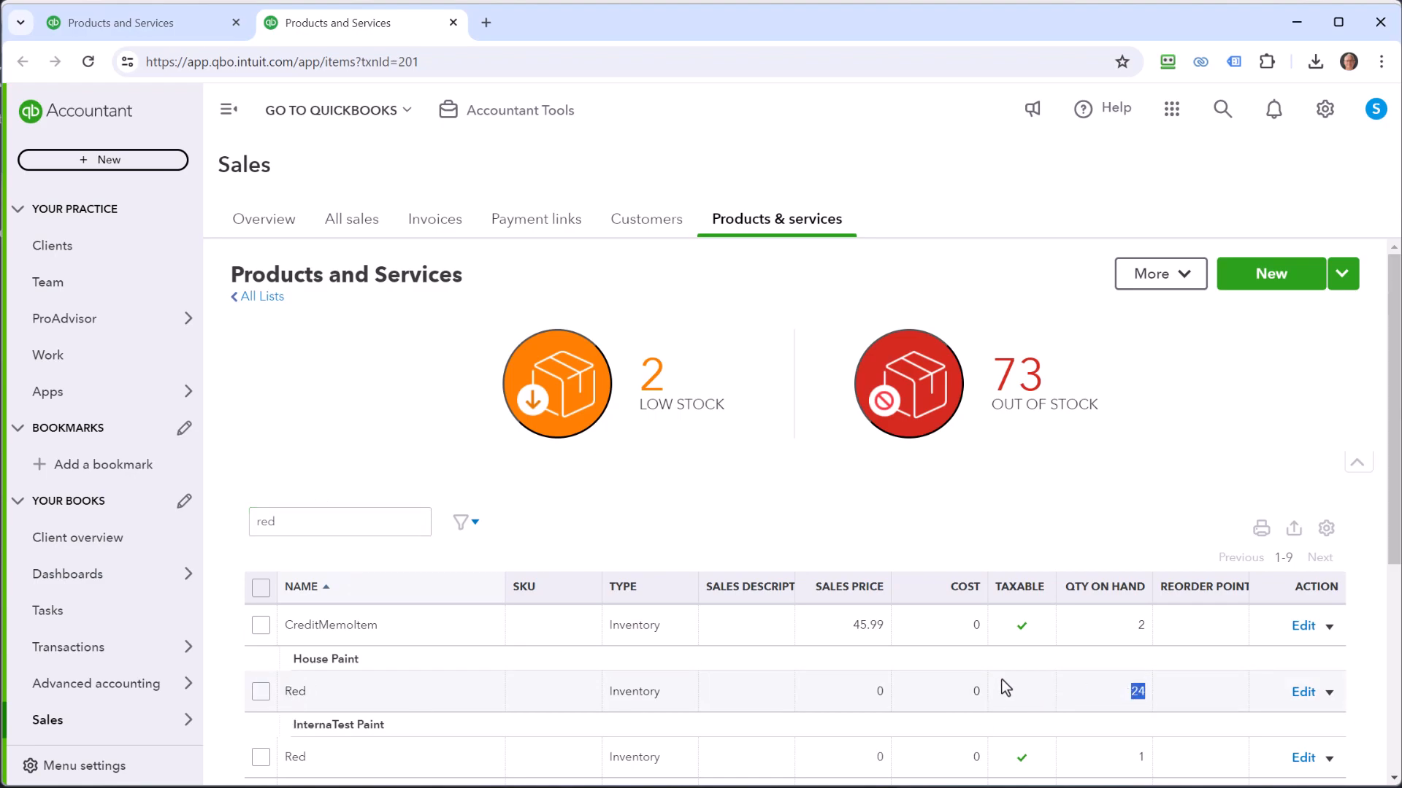
left_click_drag(353, 521, 244, 519)
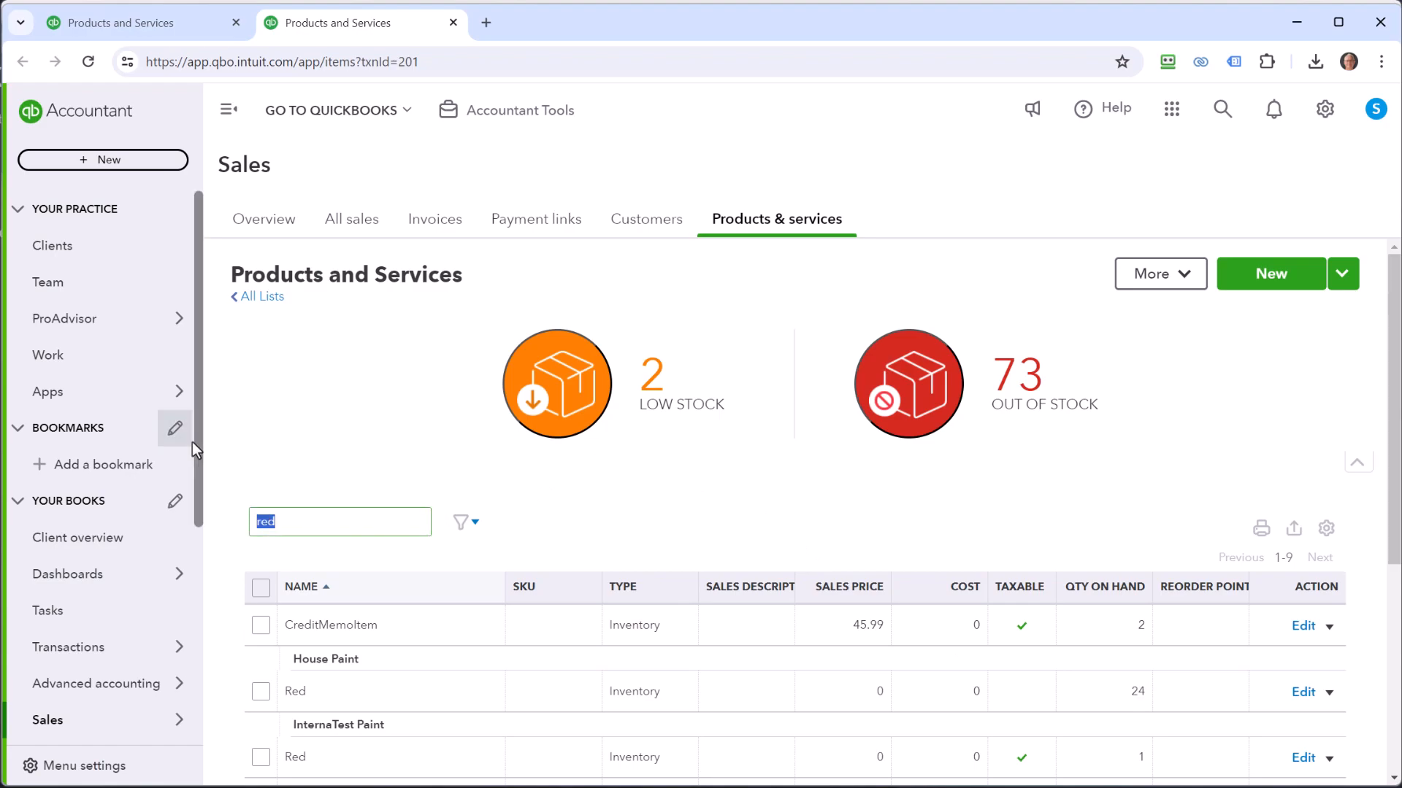
type("blue")
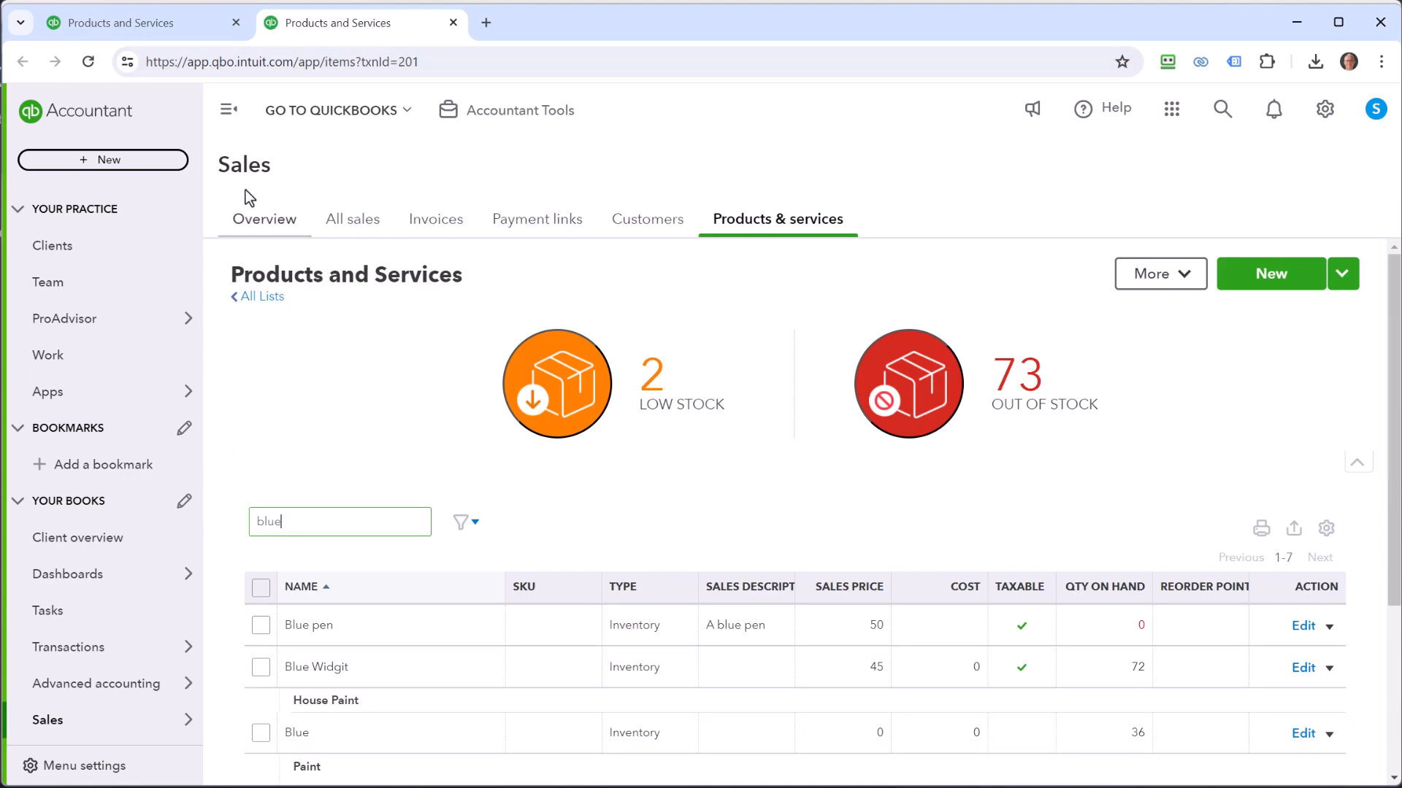
Open the recent inventory quantity adjustment for Blue dated 04/04/2024 from the transaction search
left_click(1220, 113)
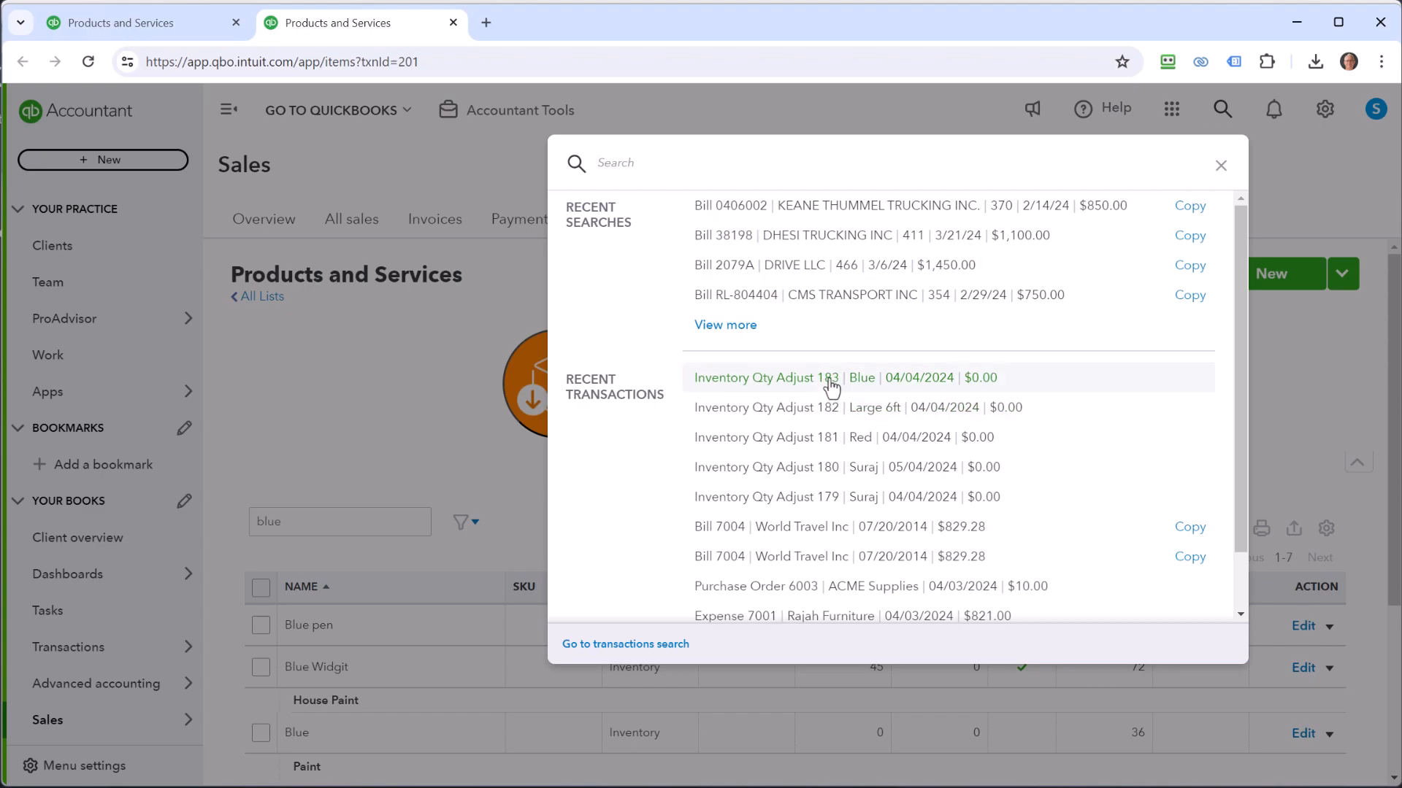
left_click(832, 379)
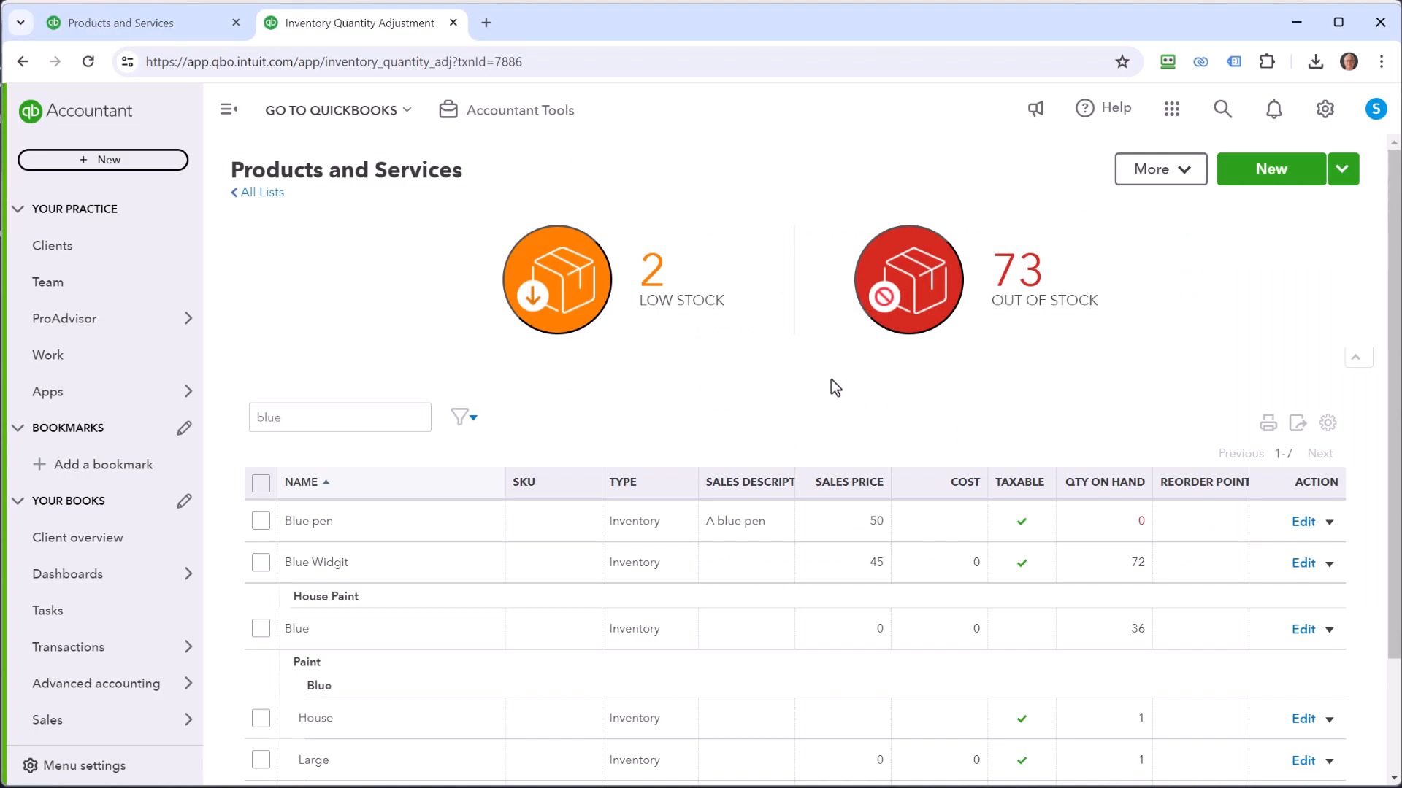